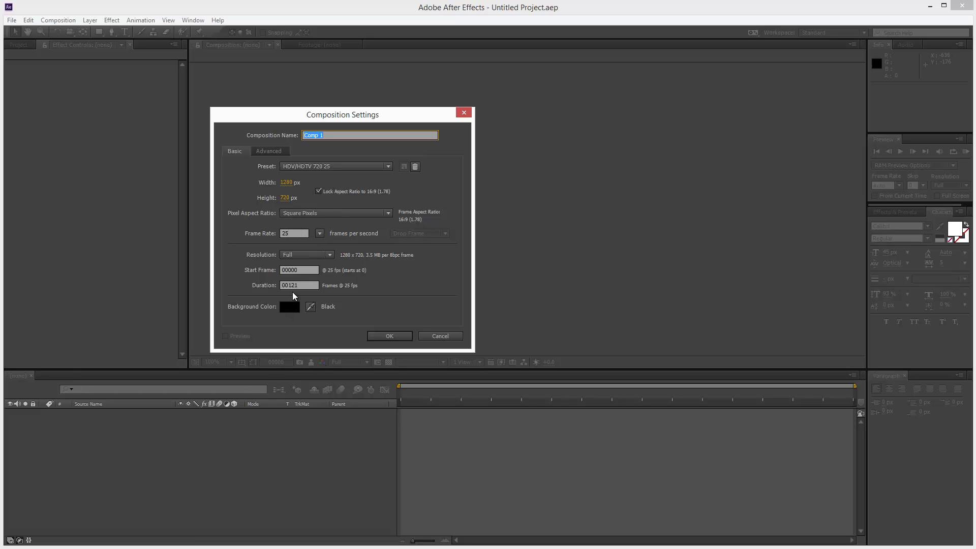
# Step: Create Comp 1 at 1280×720, 25 fps with a duration of 00120 frames
pyautogui.click(283, 286)
pyautogui.write('00120')
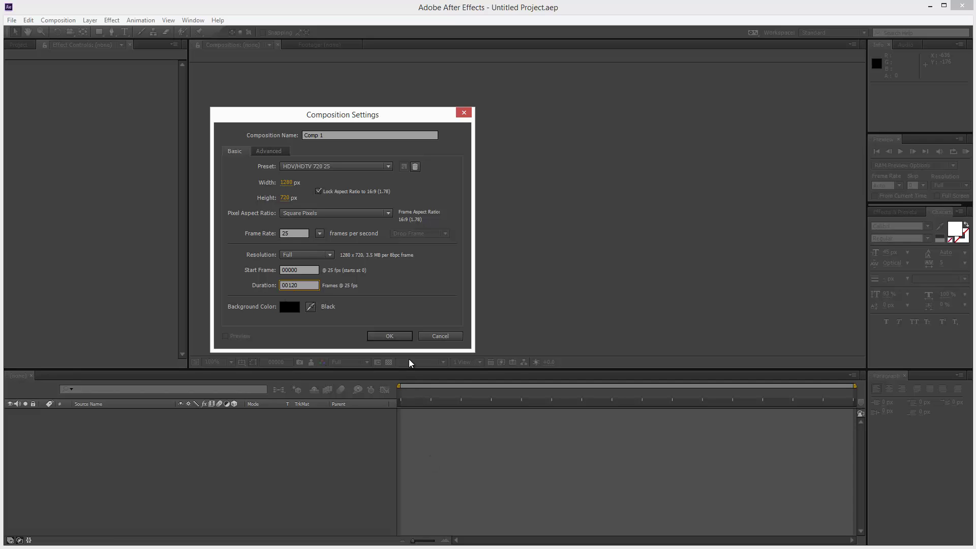
pyautogui.click(389, 336)
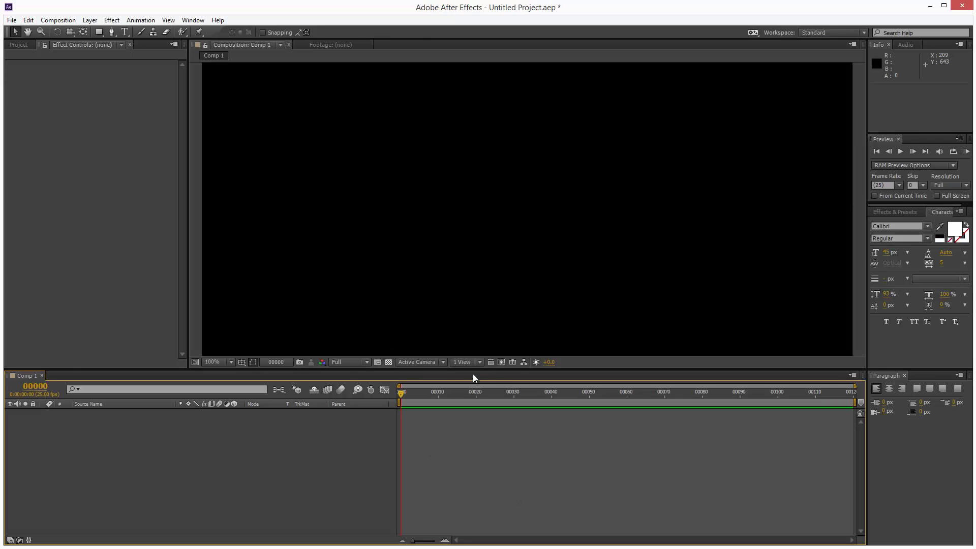
# Step: Add a new solid layer named Particular to Comp 1
pyautogui.click(89, 20)
pyautogui.moveTo(223, 32)
pyautogui.click(305, 44)
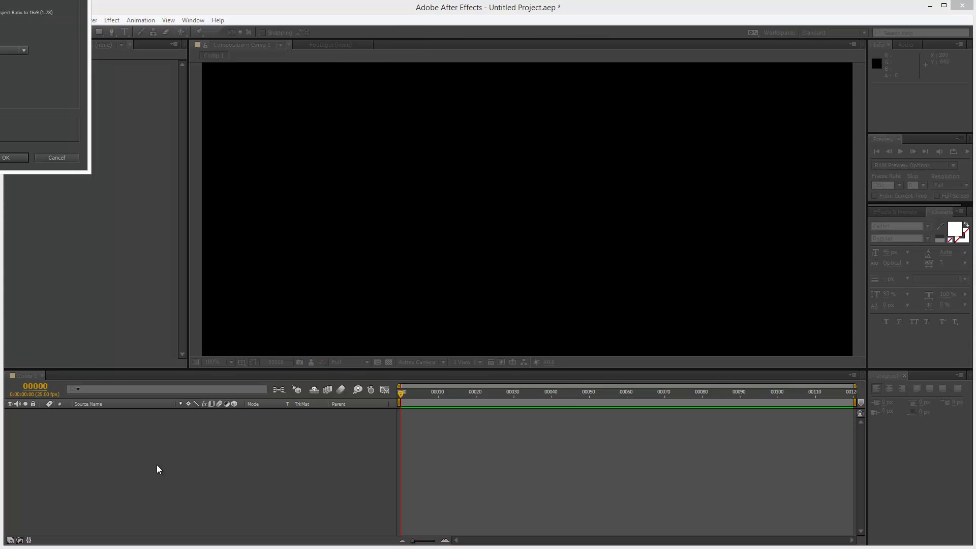
pyautogui.moveTo(26, 151); pyautogui.dragTo(340, 141)
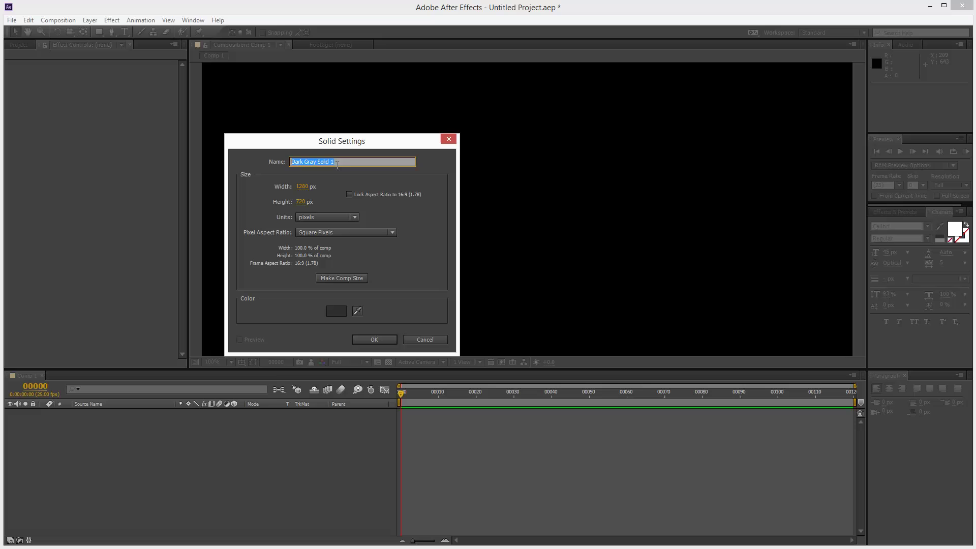
pyautogui.write('Particular')
pyautogui.click(377, 340)
# Step: Apply the Trapcode Particular effect to the Particular solid
pyautogui.click(111, 20)
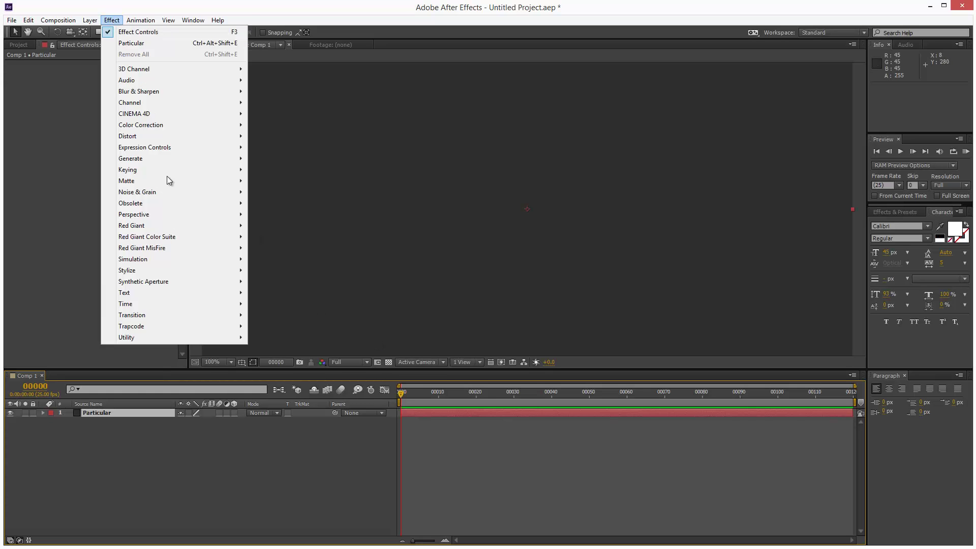
pyautogui.moveTo(219, 328)
pyautogui.click(292, 371)
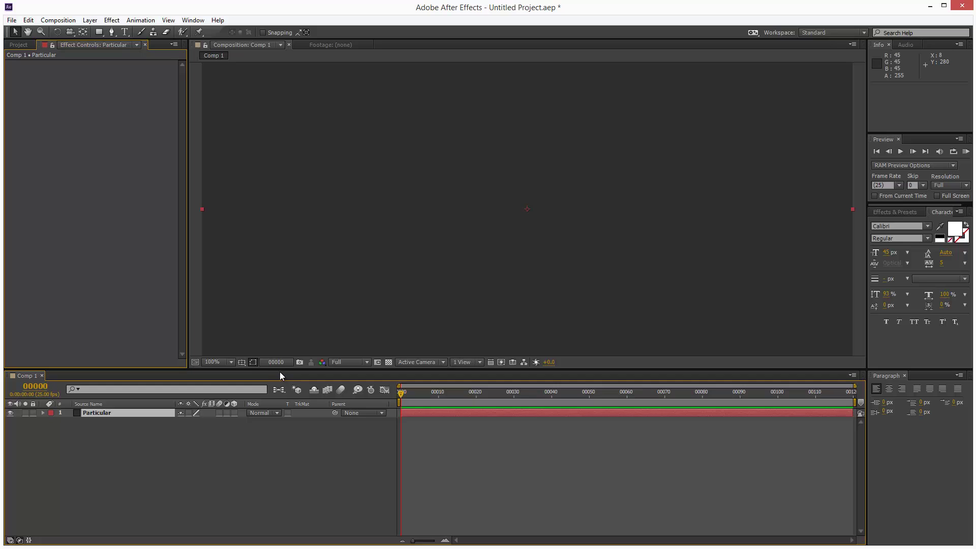
# Step: Add a new light layer named Emitter
pyautogui.click(91, 22)
pyautogui.moveTo(129, 33)
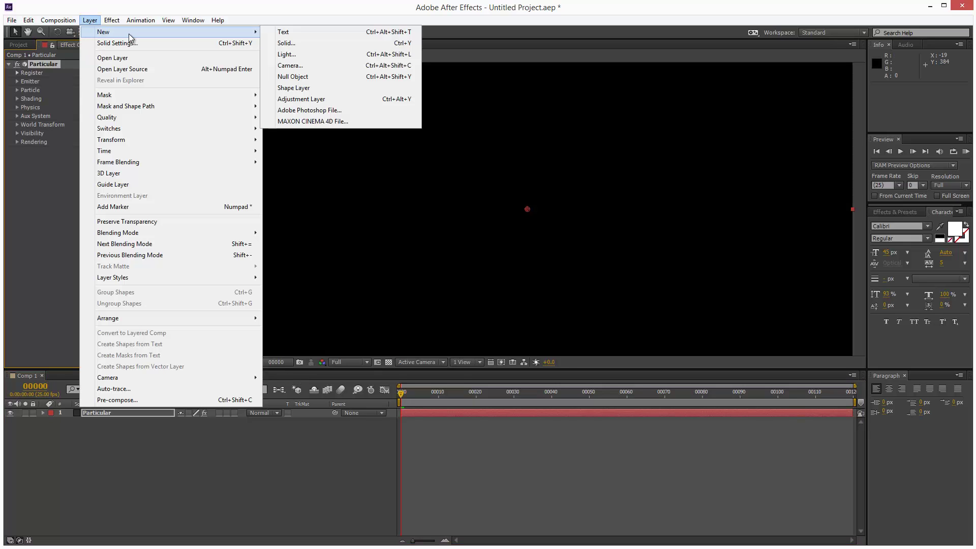
pyautogui.click(295, 55)
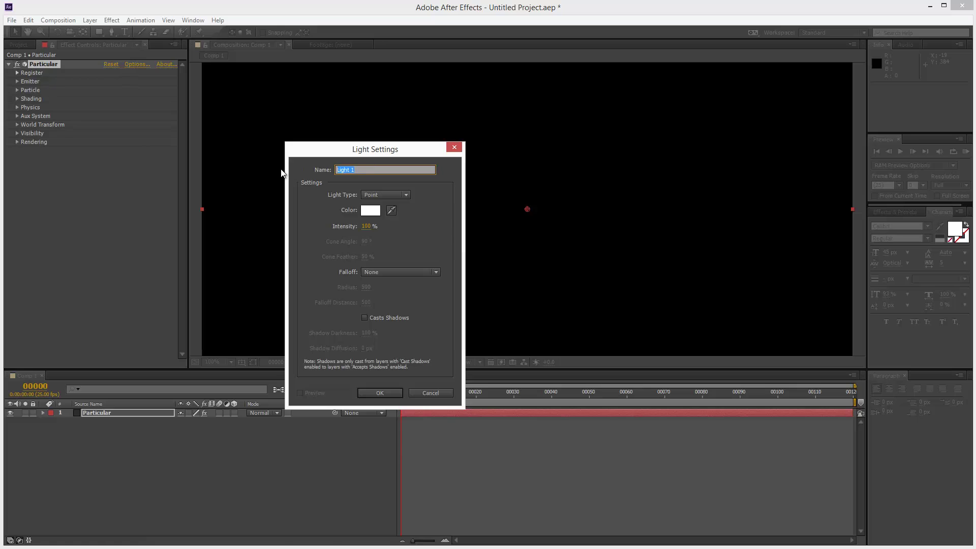
pyautogui.write('Emitter')
pyautogui.click(395, 392)
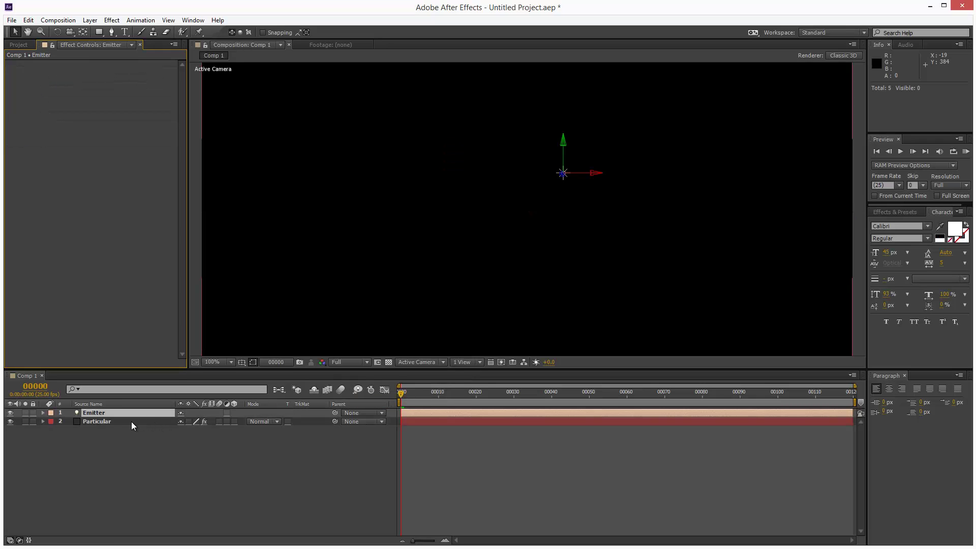
# Step: Set Particular's Emitter Type to Light(s) and scrub to see particles emitting
pyautogui.click(127, 422)
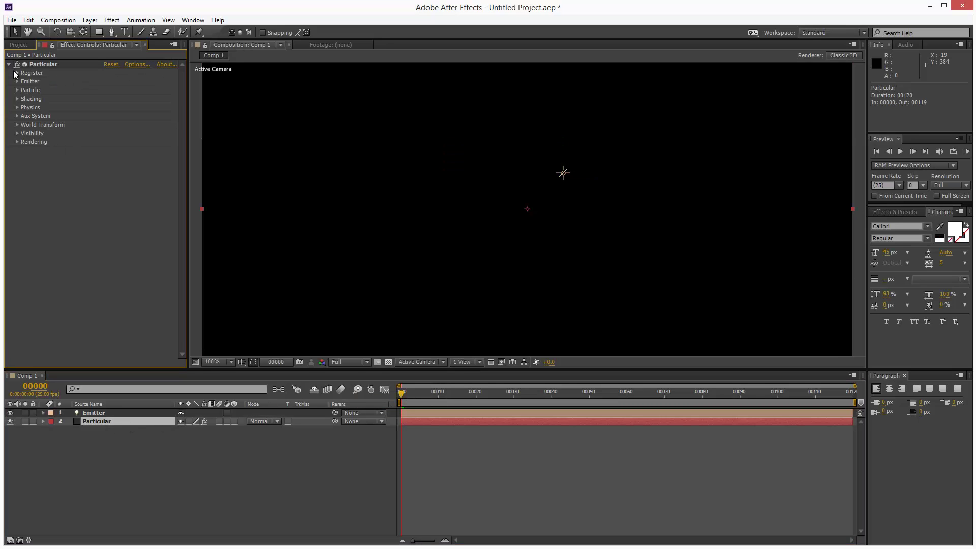
pyautogui.click(17, 81)
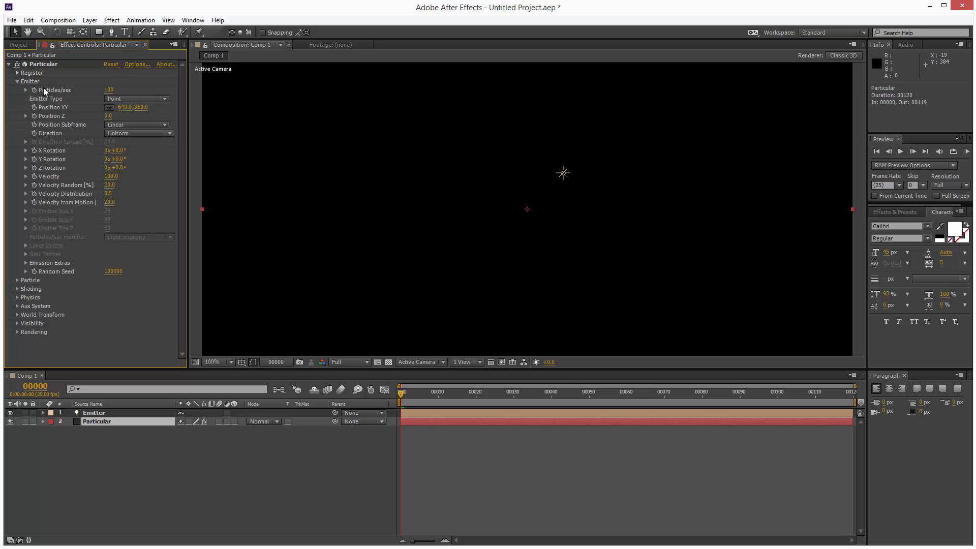
pyautogui.click(123, 100)
pyautogui.click(131, 155)
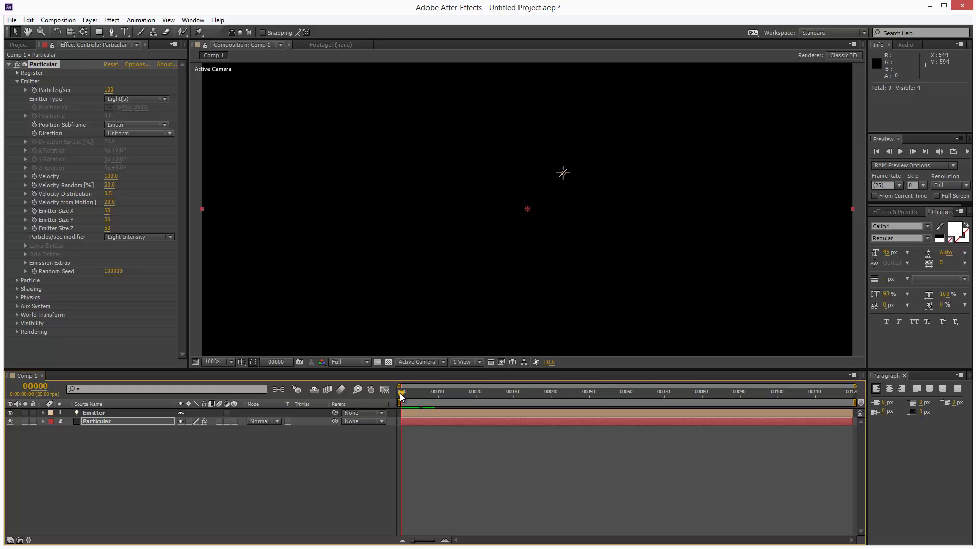
pyautogui.moveTo(401, 396)
pyautogui.mouseDown()
pyautogui.moveTo(744, 393)
pyautogui.moveTo(401, 394)
pyautogui.mouseUp()
# Step: Give the Emitter light's Position the expression wiggle(0.5,200); and scrub to check it
pyautogui.click(108, 413)
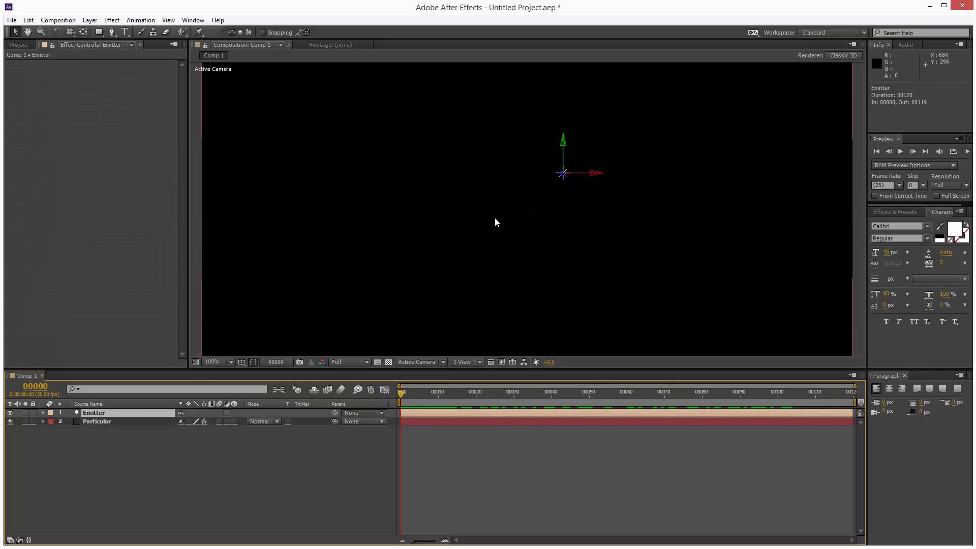
pyautogui.press('p')
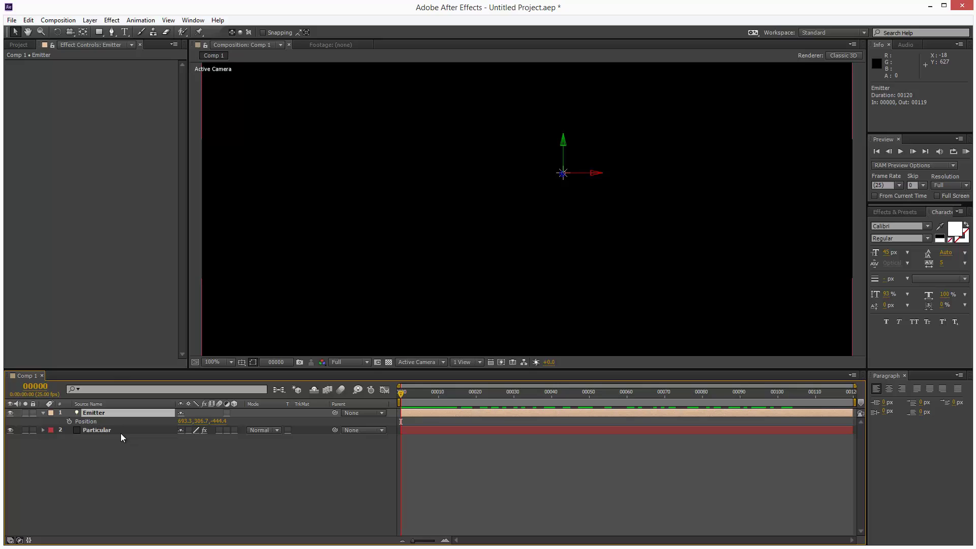
pyautogui.keyDown('alt'); pyautogui.click(69, 422); pyautogui.keyUp('alt')
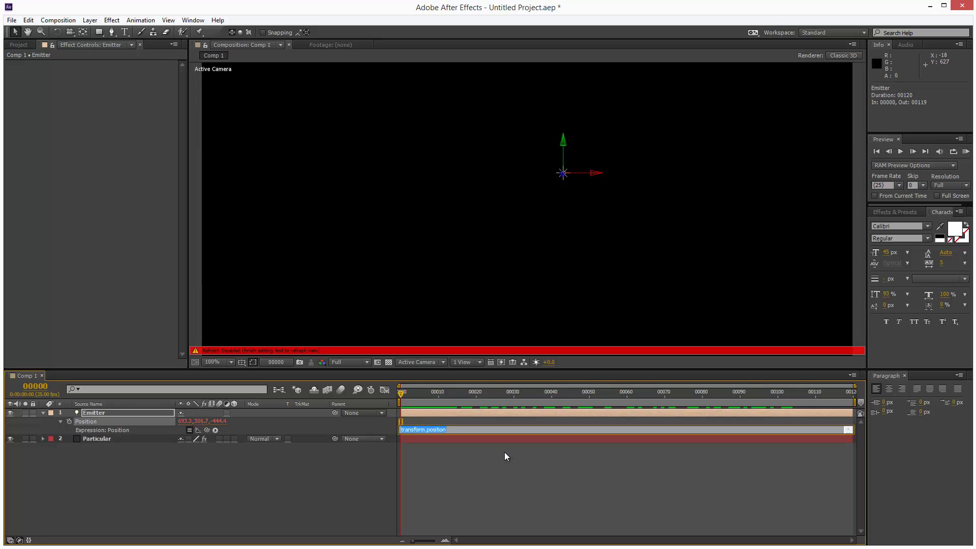
pyautogui.write('wiggle(0.5,200);')
pyautogui.click(378, 483)
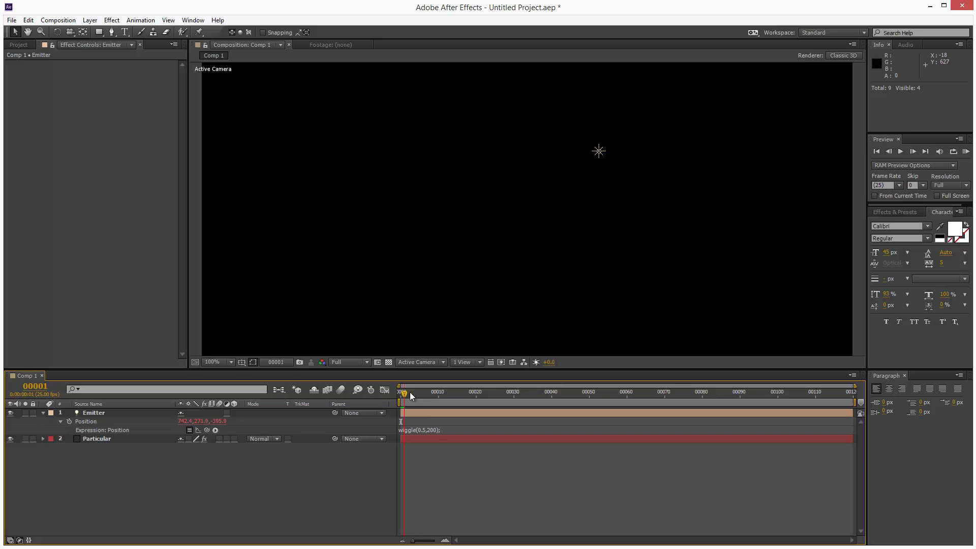
pyautogui.moveTo(410, 392); pyautogui.dragTo(398, 410)
# Step: Set Particular's emission Direction to Directional and preview at frame 32
pyautogui.click(97, 438)
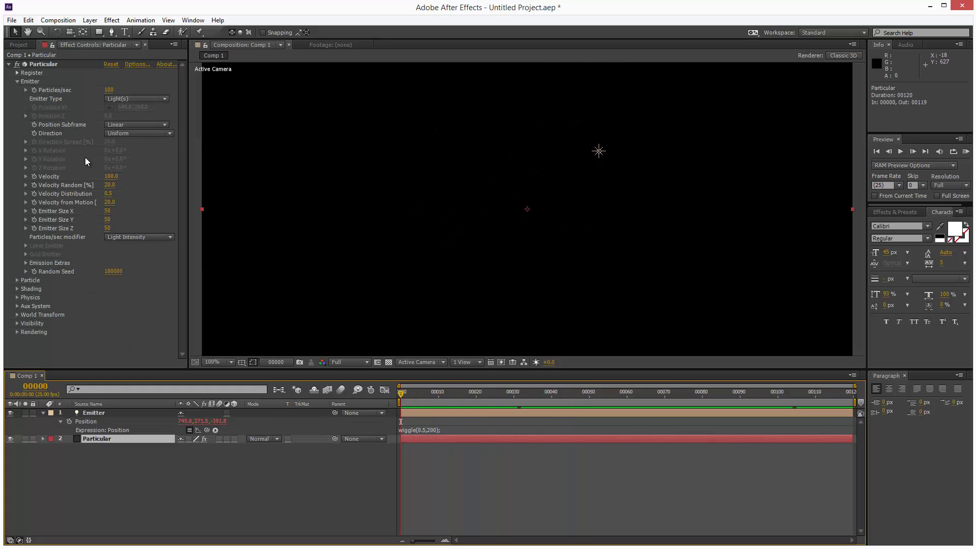
pyautogui.click(145, 134)
pyautogui.click(138, 154)
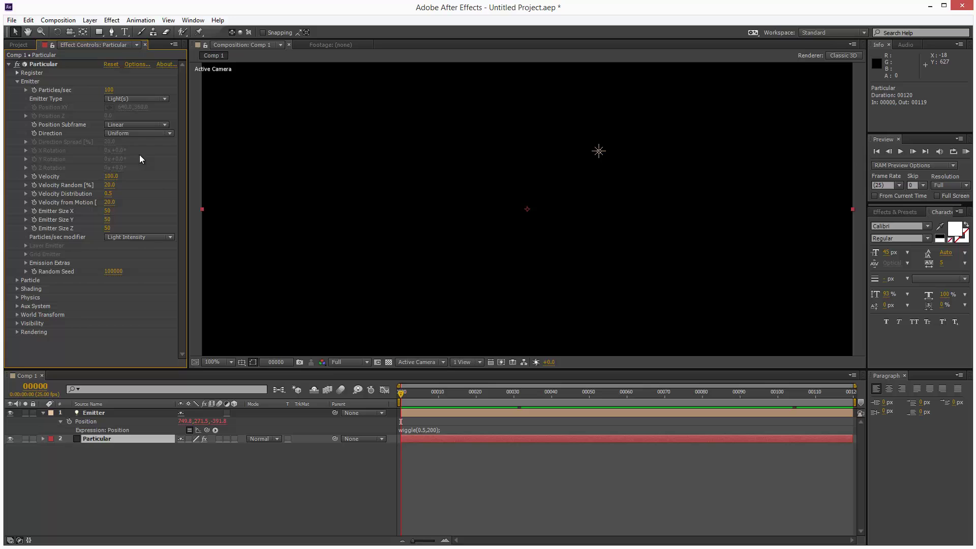
pyautogui.moveTo(408, 391); pyautogui.dragTo(521, 391)
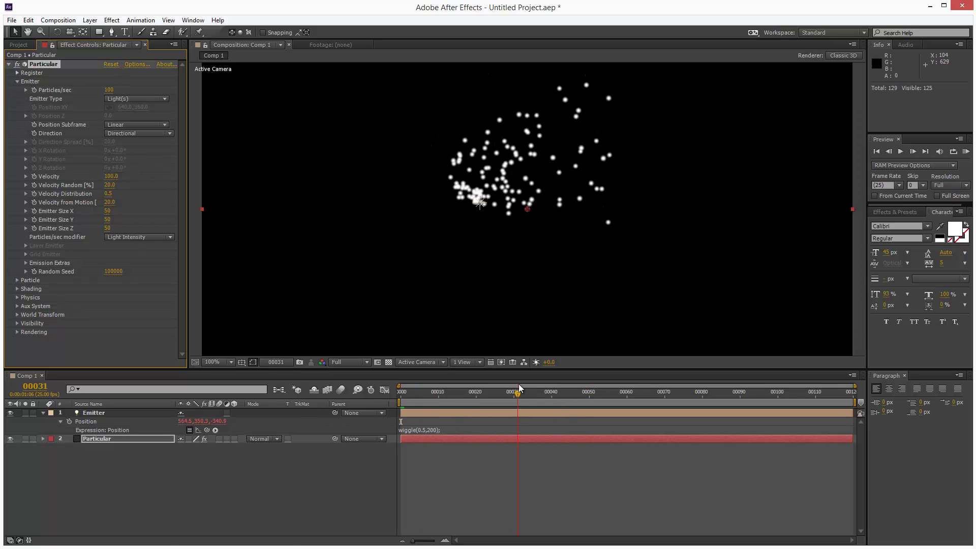
# Step: Set Velocity, Velocity Random and Velocity from Motion all to 0
pyautogui.click(111, 176)
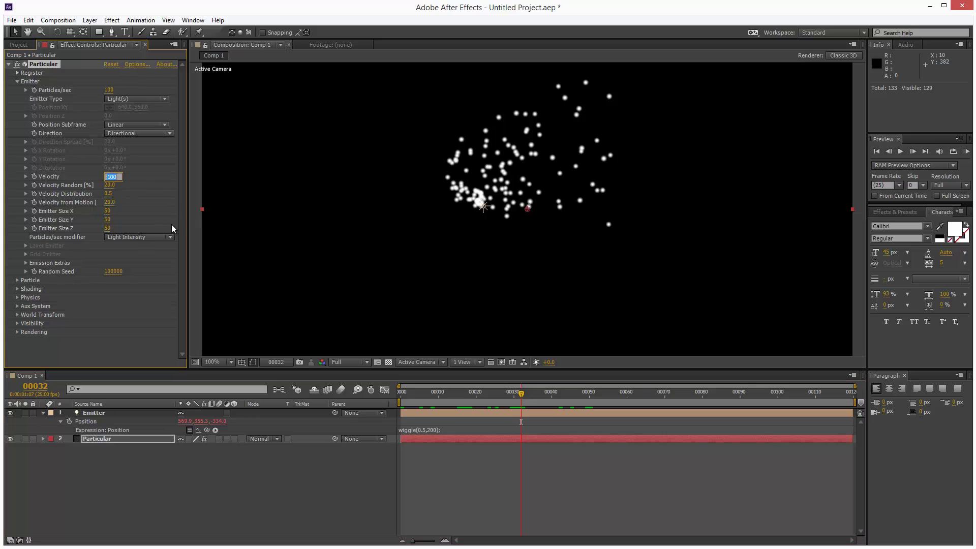
pyautogui.write('0')
pyautogui.press('Tab')
pyautogui.write('0')
pyautogui.press('Tab')
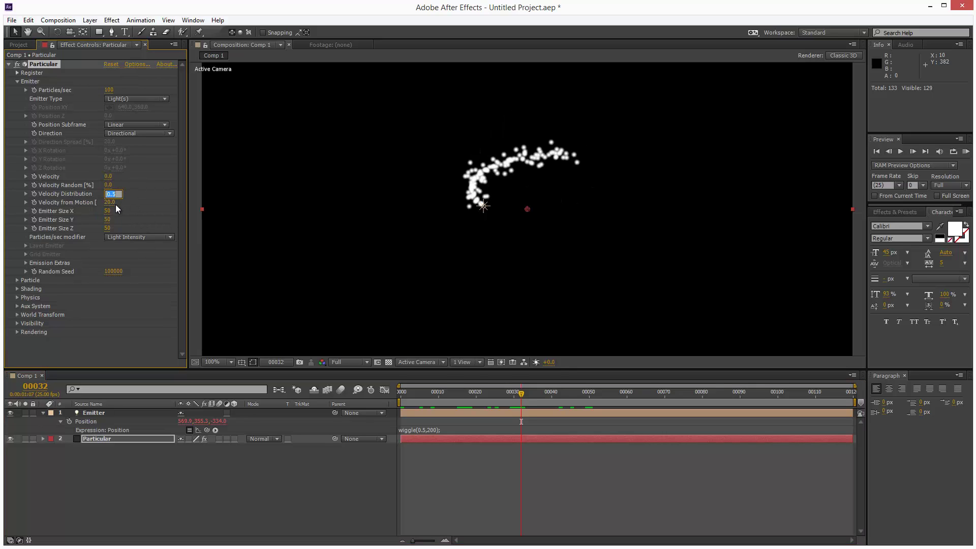
pyautogui.write('0')
pyautogui.press('Return')
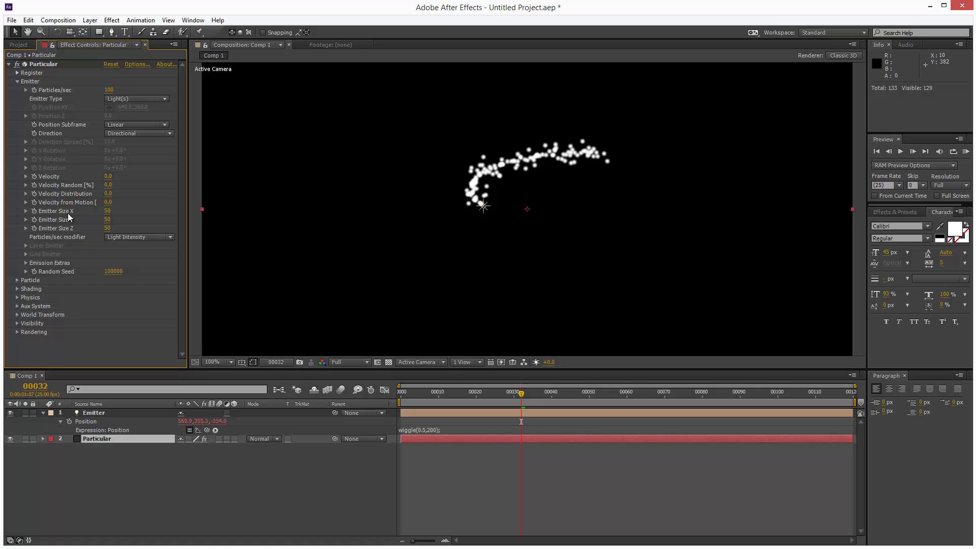
# Step: Set Emitter Size X, Y and Z to 0 and scrub to preview the trail
pyautogui.click(107, 211)
pyautogui.write('0')
pyautogui.press('Tab')
pyautogui.write('0')
pyautogui.press('Tab')
pyautogui.write('0')
pyautogui.press('Return')
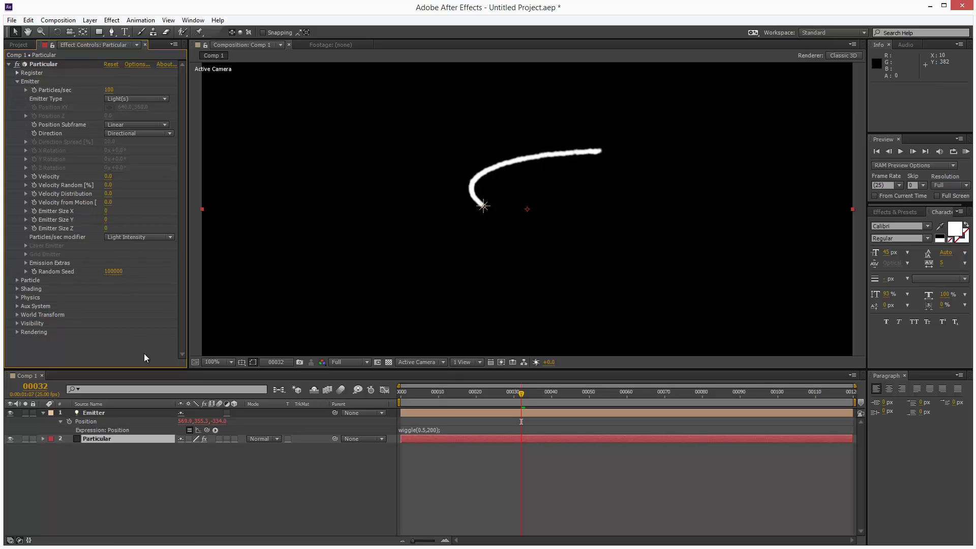
pyautogui.moveTo(437, 402); pyautogui.dragTo(631, 395)
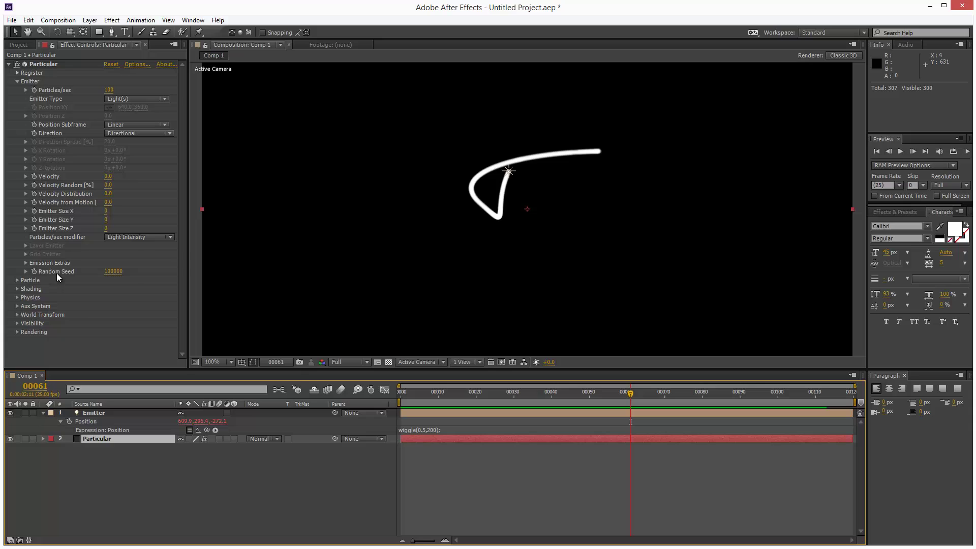
# Step: In the Particle group, set particle Size to 1.0 and keep Life at 3.0
pyautogui.click(17, 280)
pyautogui.scroll(-5, 172, 297)
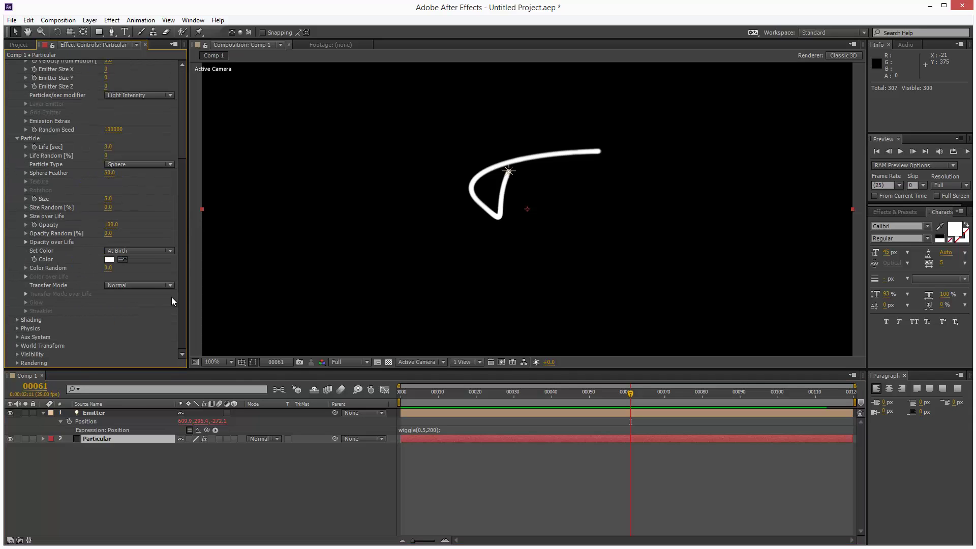
pyautogui.click(107, 199)
pyautogui.write('1')
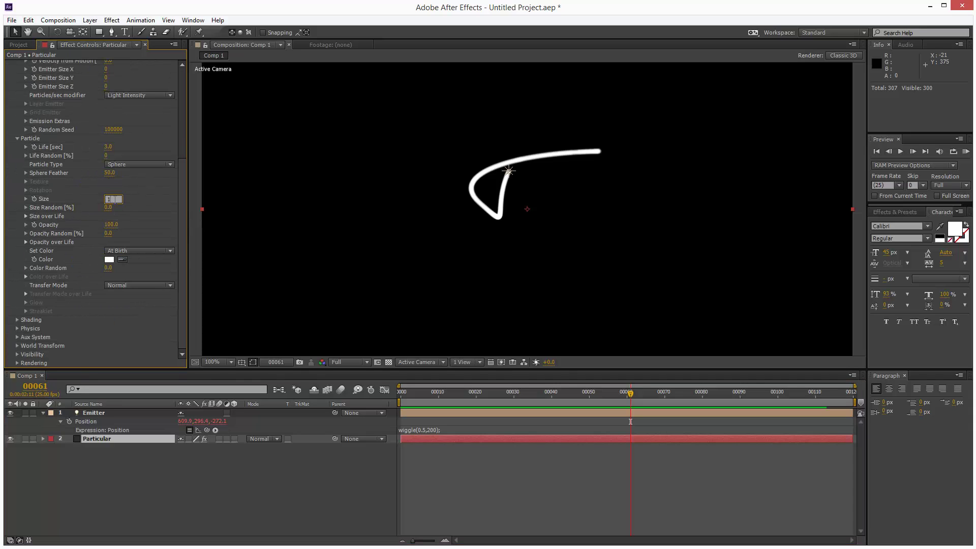
pyautogui.press('Return')
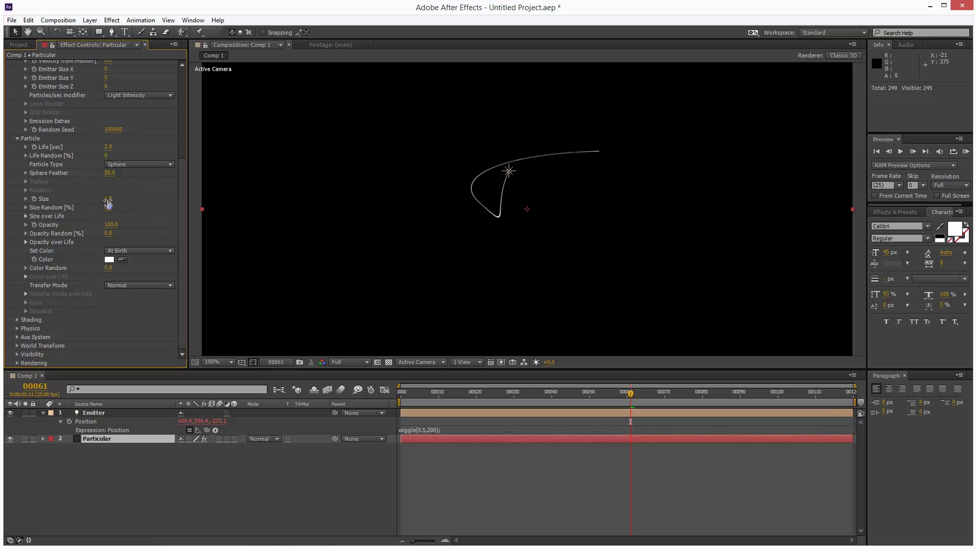
pyautogui.click(108, 147)
pyautogui.press('Return')
# Step: Color particles Over Life with the white-cyan-blue gradient preset
pyautogui.click(117, 251)
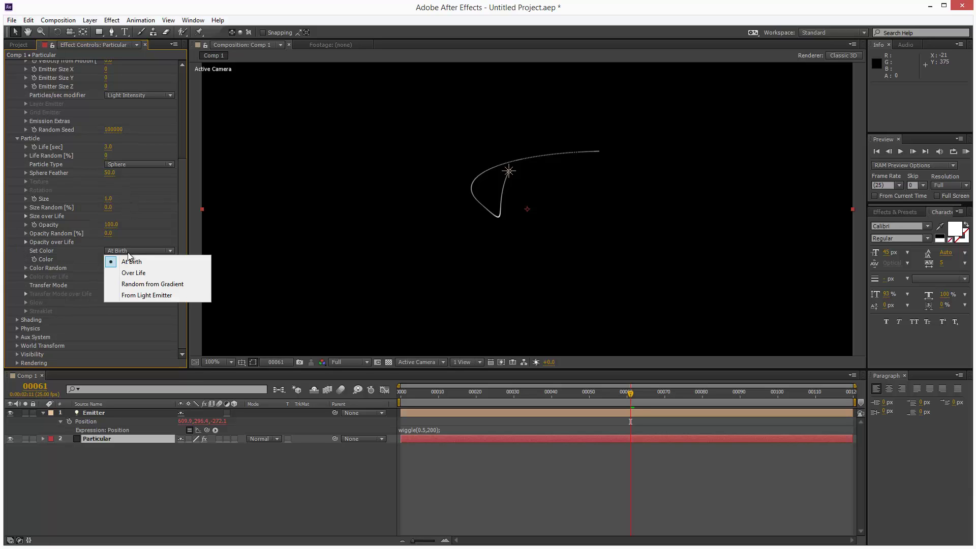
pyautogui.click(131, 273)
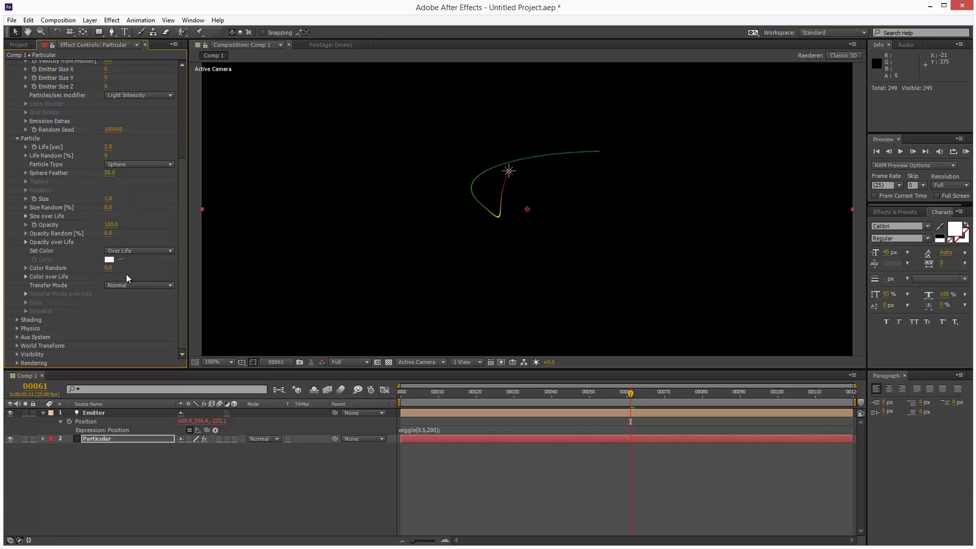
pyautogui.click(26, 276)
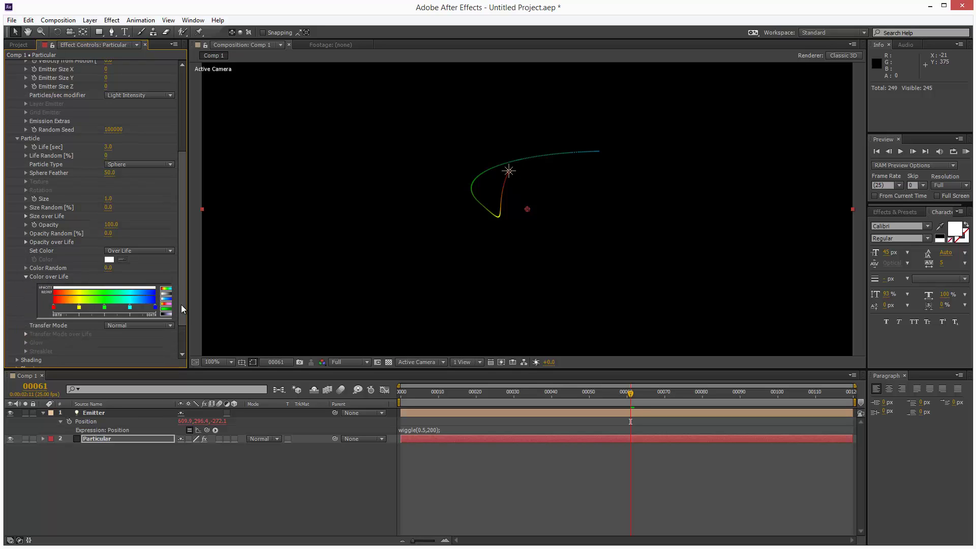
pyautogui.moveTo(187, 300); pyautogui.dragTo(200, 301)
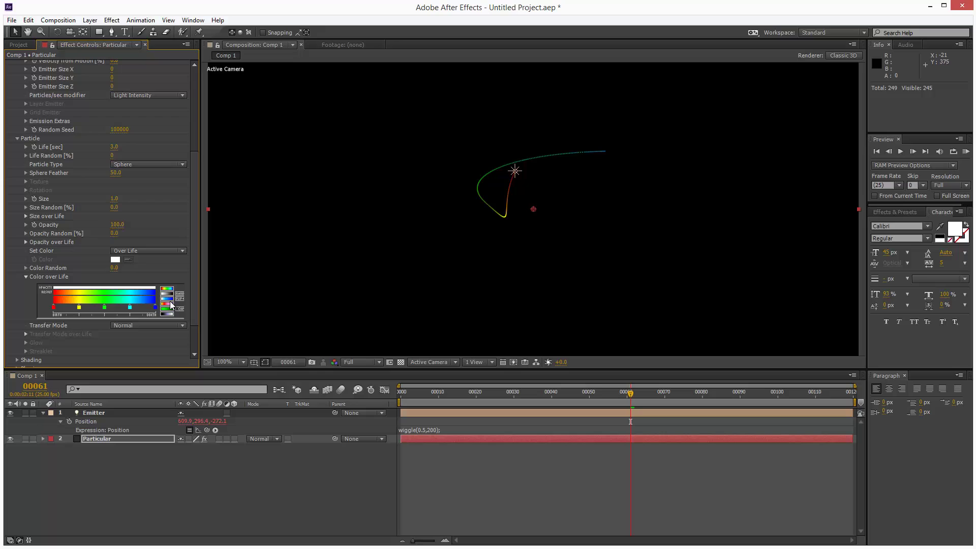
pyautogui.click(170, 299)
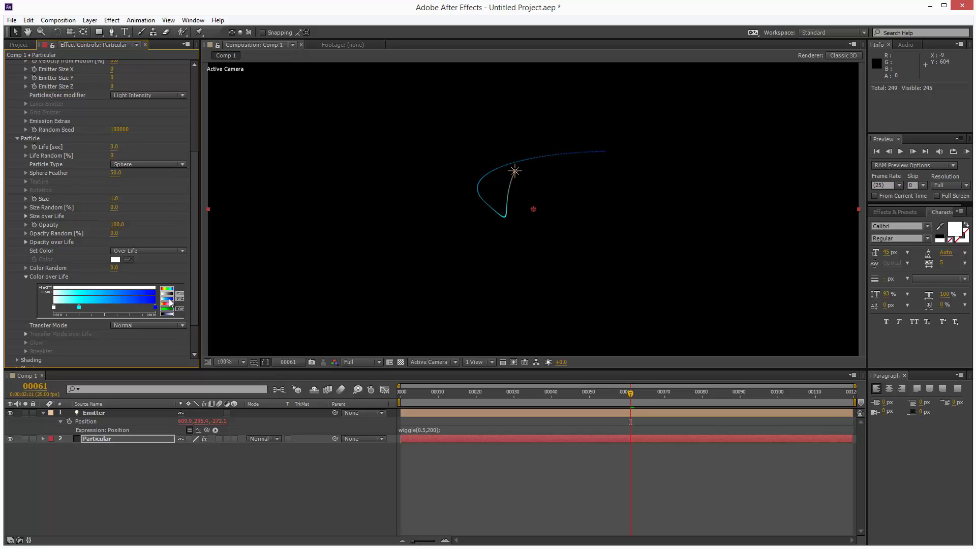
# Step: Apply the fade-in-and-out trapezoid preset to Opacity over Life
pyautogui.click(26, 242)
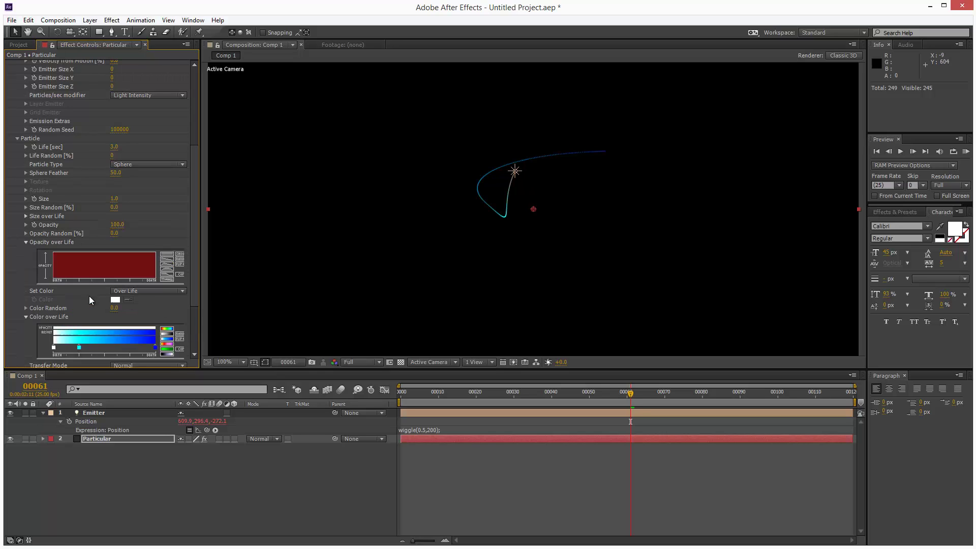
pyautogui.click(171, 275)
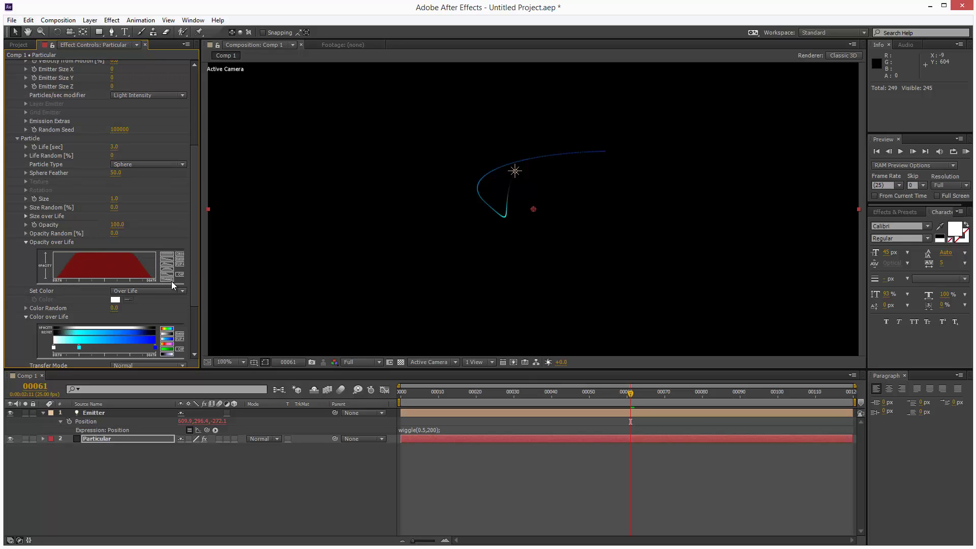
pyautogui.click(26, 242)
pyautogui.moveTo(194, 172); pyautogui.dragTo(196, 222)
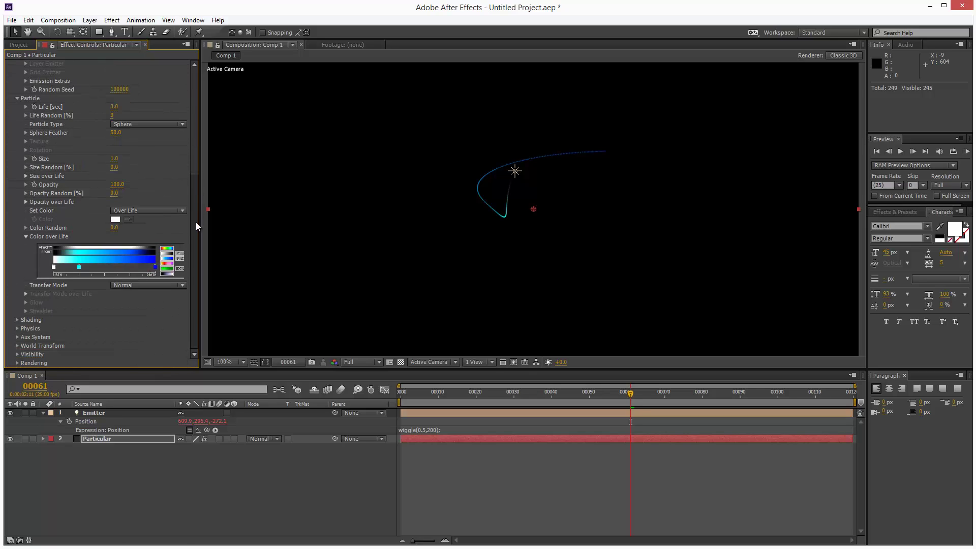
# Step: Set Physics Gravity to 30 and scrub to check the sagging trail
pyautogui.click(18, 328)
pyautogui.moveTo(196, 255); pyautogui.dragTo(191, 318)
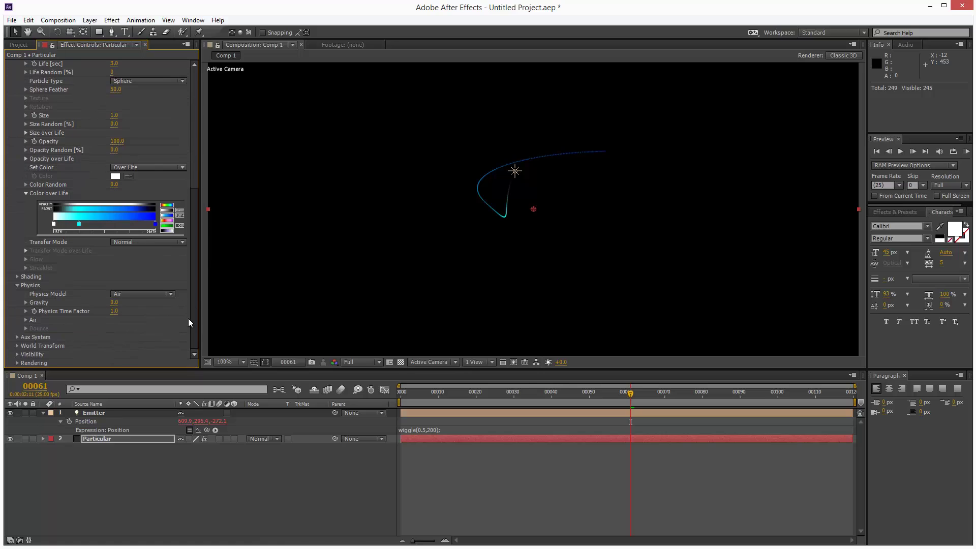
pyautogui.click(115, 304)
pyautogui.write('70')
pyautogui.press('Return')
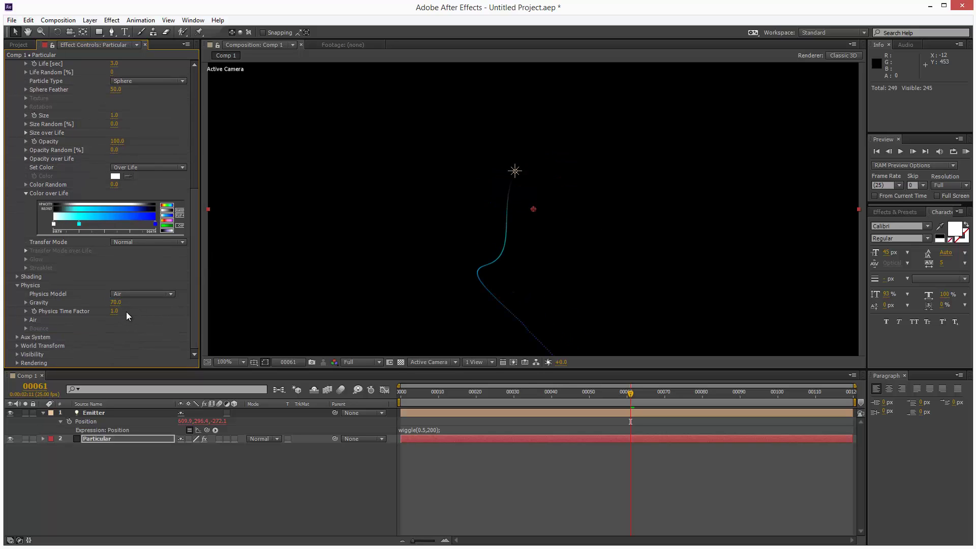
pyautogui.click(116, 303)
pyautogui.write('30')
pyautogui.click(228, 312)
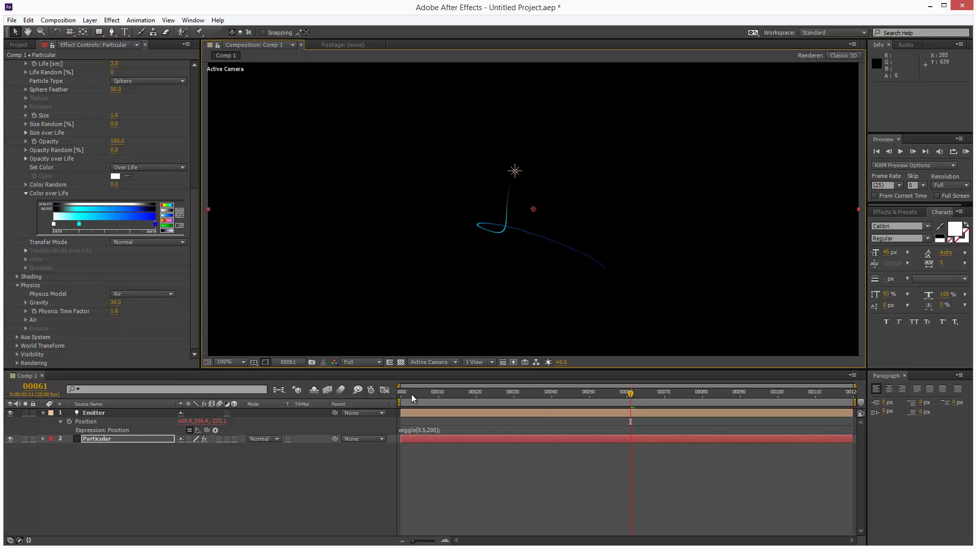
pyautogui.moveTo(411, 394); pyautogui.dragTo(740, 416)
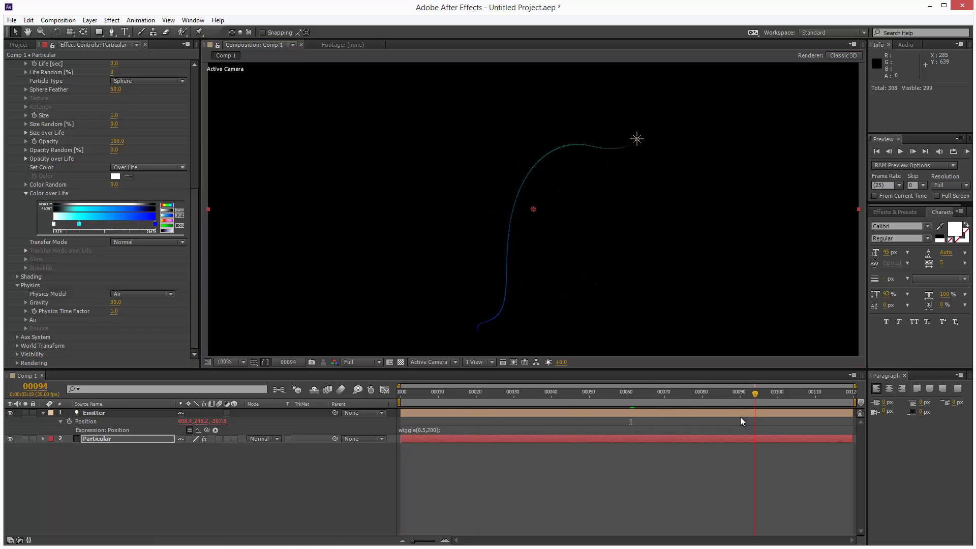
pyautogui.click(191, 307)
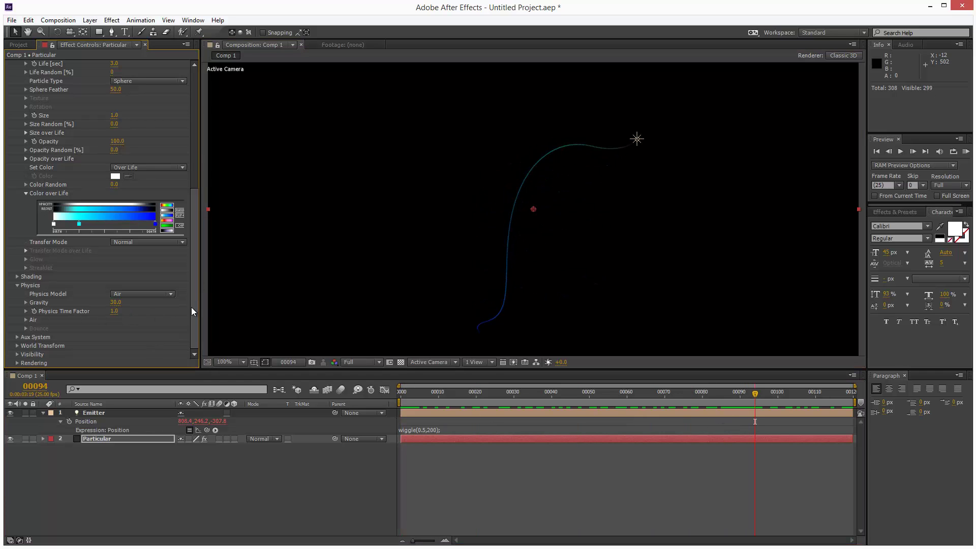
# Step: Set Turbulence Field Affect Position to 100 and Scale to 5, then RAM Preview
pyautogui.click(25, 321)
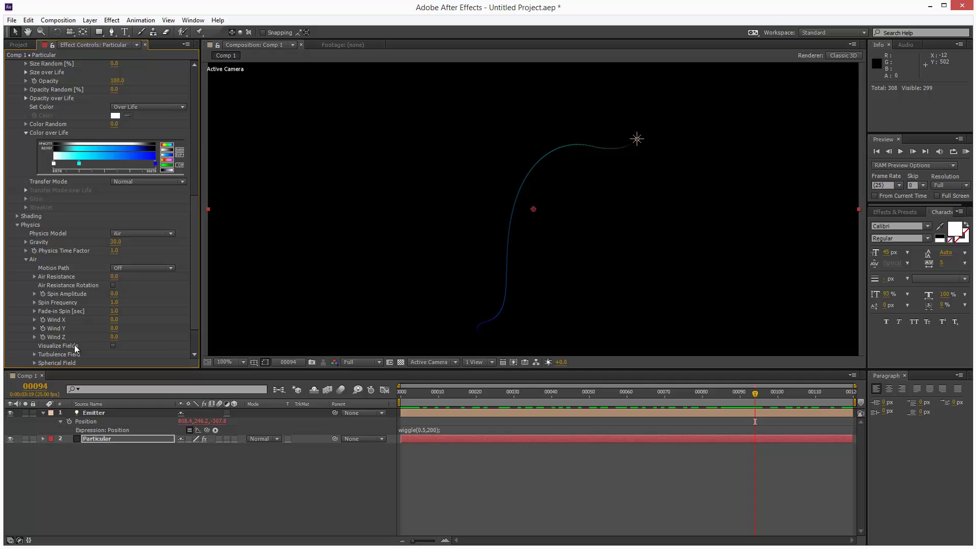
pyautogui.click(34, 354)
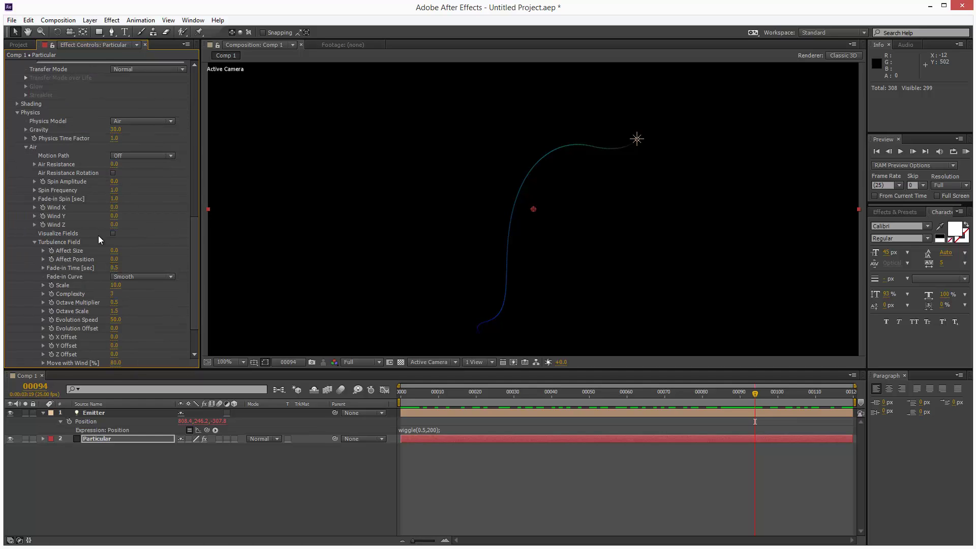
pyautogui.moveTo(193, 234); pyautogui.dragTo(194, 264)
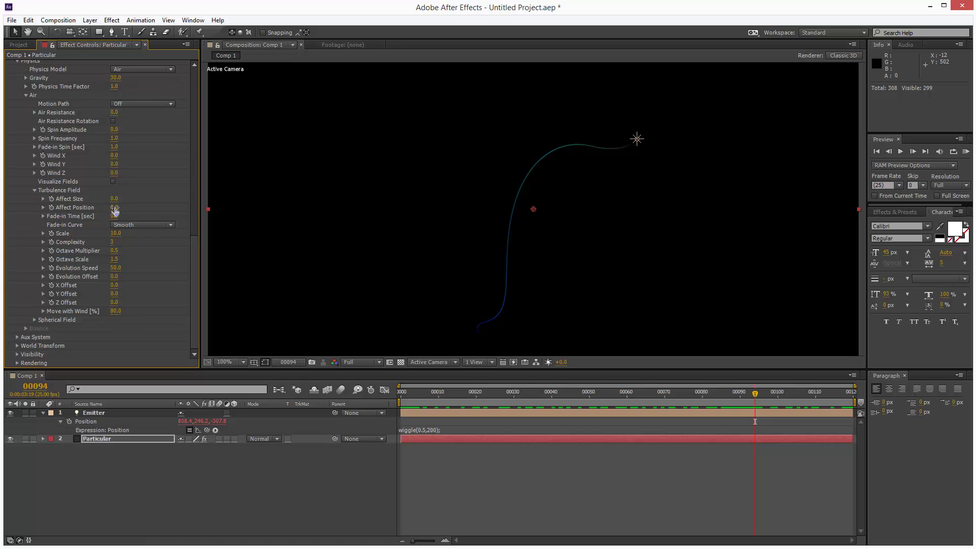
pyautogui.moveTo(114, 206); pyautogui.dragTo(173, 208)
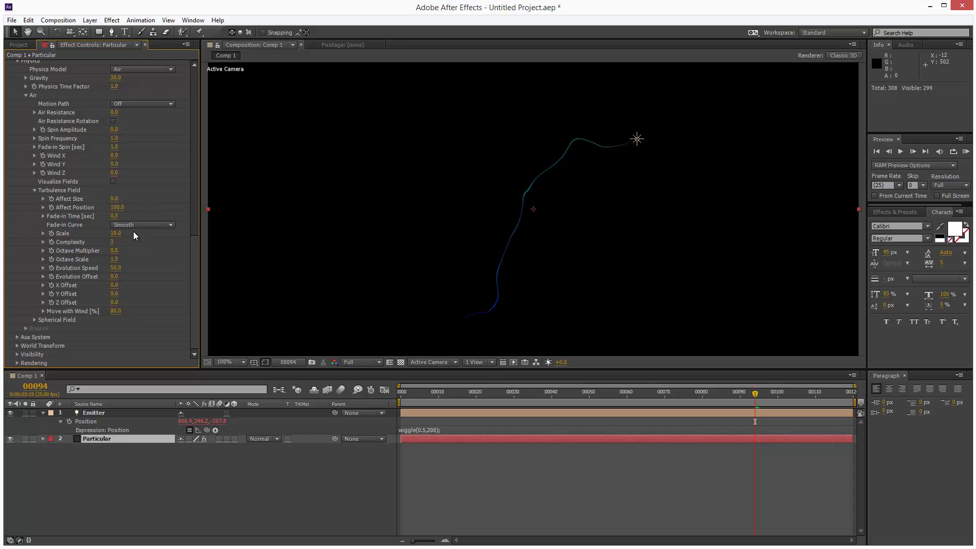
pyautogui.click(116, 234)
pyautogui.write('5')
pyautogui.press('Return')
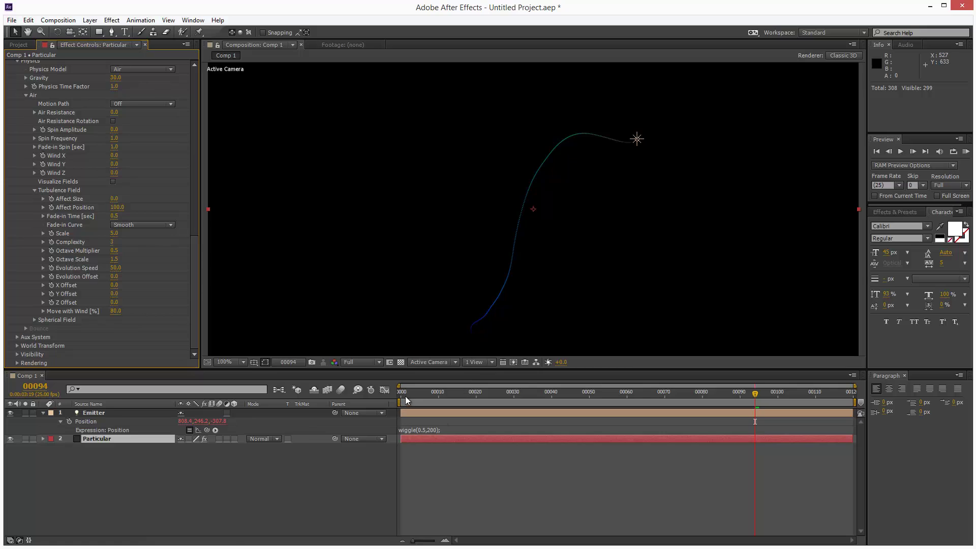
pyautogui.click(965, 151)
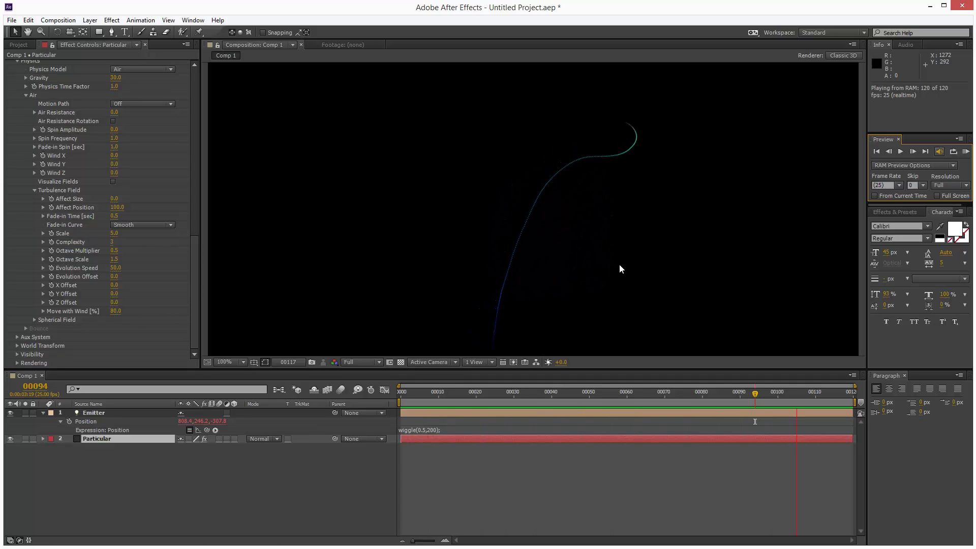
# Step: Stop the preview, raise Particles/sec from 105 to 160, and preview again
pyautogui.click(480, 392)
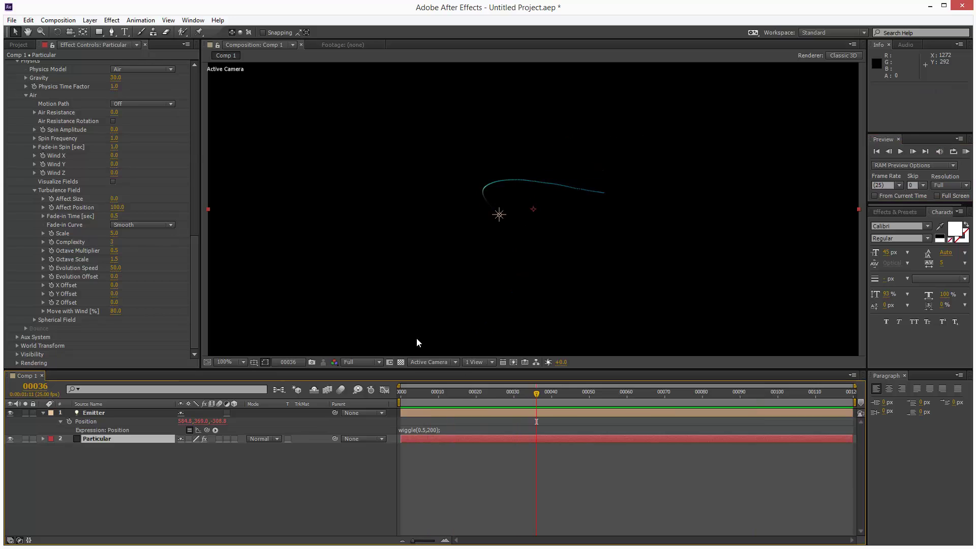
pyautogui.moveTo(196, 256); pyautogui.dragTo(197, 93)
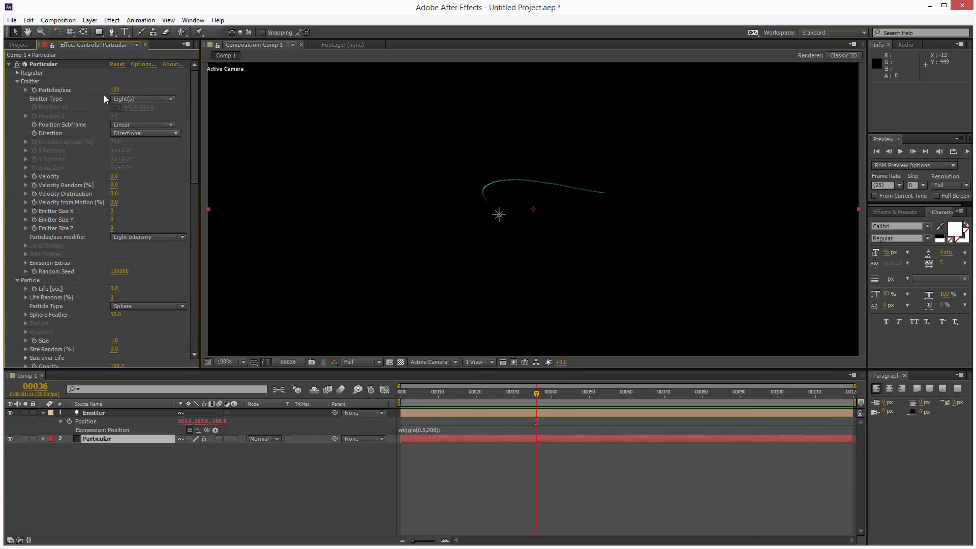
pyautogui.click(115, 89)
pyautogui.write('1')
pyautogui.write('0')
pyautogui.press('Return')
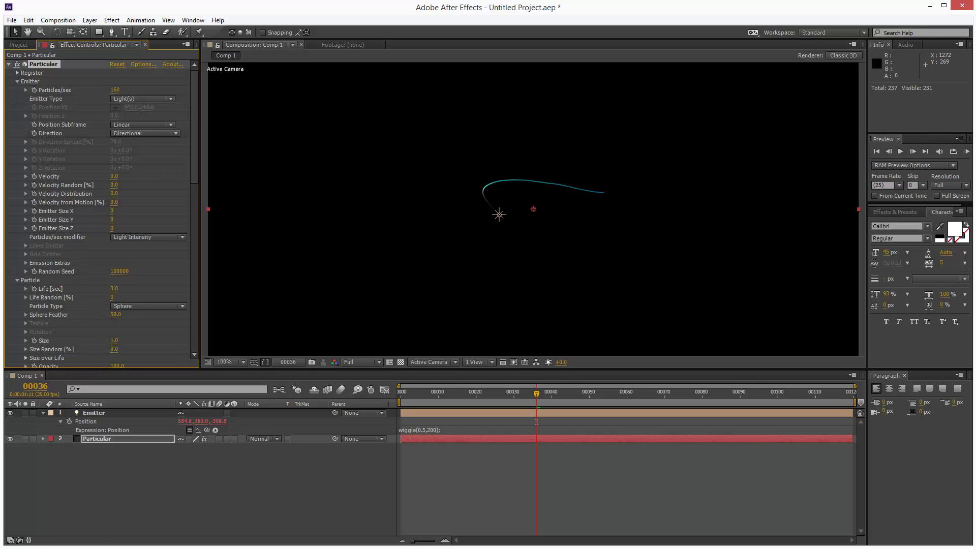
pyautogui.click(966, 152)
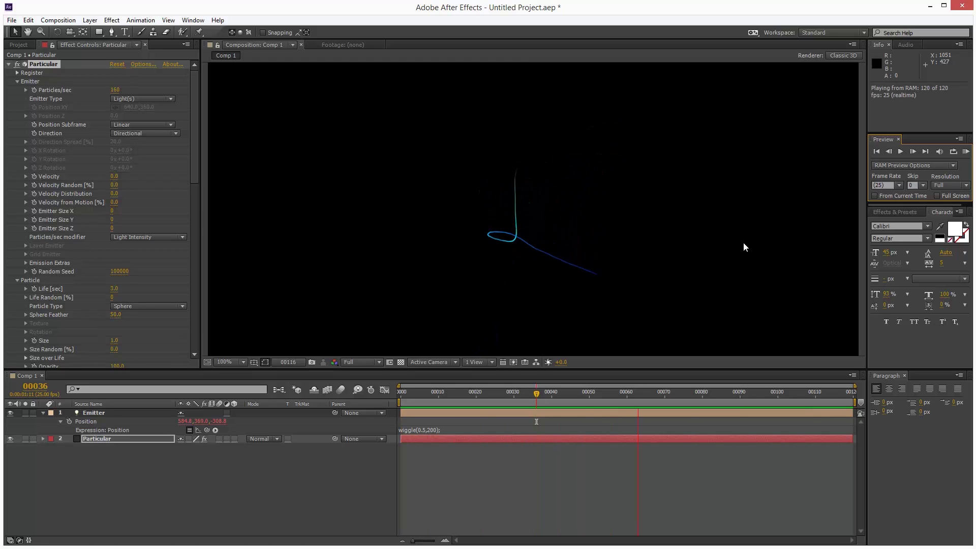
# Step: At frame 00086, set Aux System Emit to Continuously with aux Size 1
pyautogui.moveTo(559, 391); pyautogui.dragTo(725, 391)
pyautogui.click(725, 391)
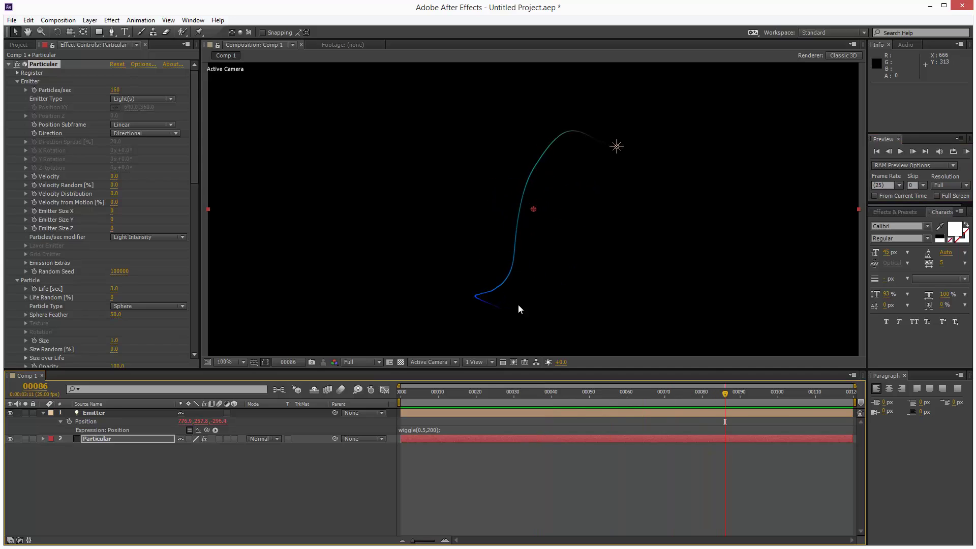
pyautogui.click(196, 179)
pyautogui.scroll(-10, 27, 294)
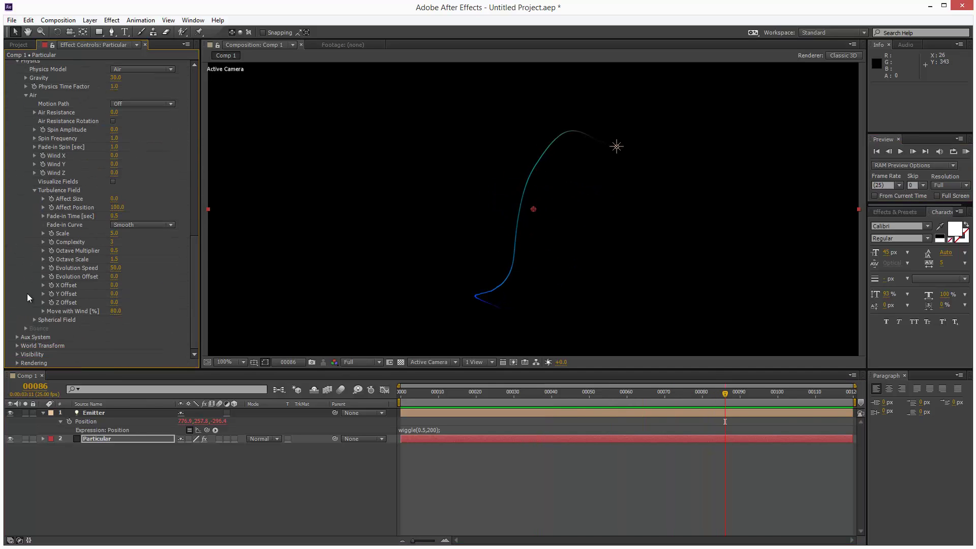
pyautogui.click(17, 337)
pyautogui.scroll(-6, 175, 247)
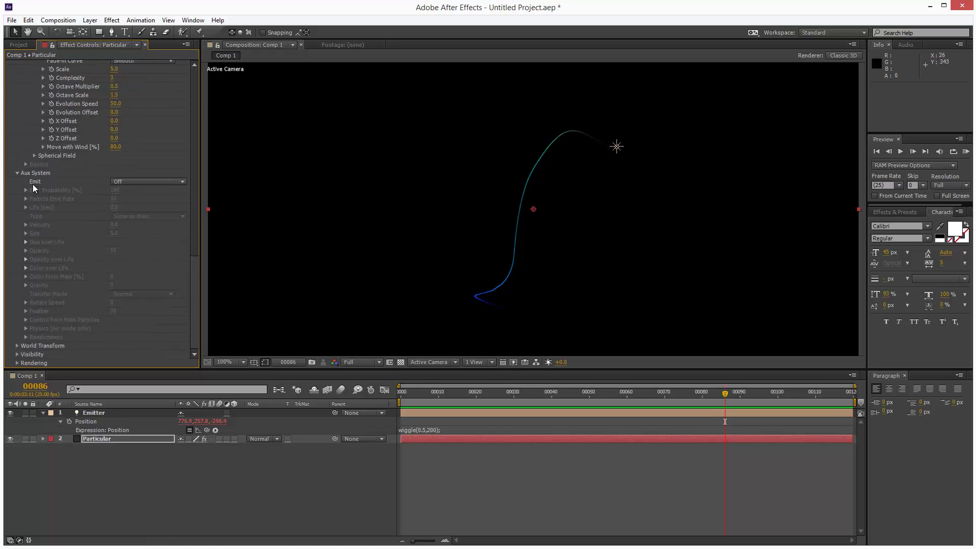
pyautogui.click(125, 182)
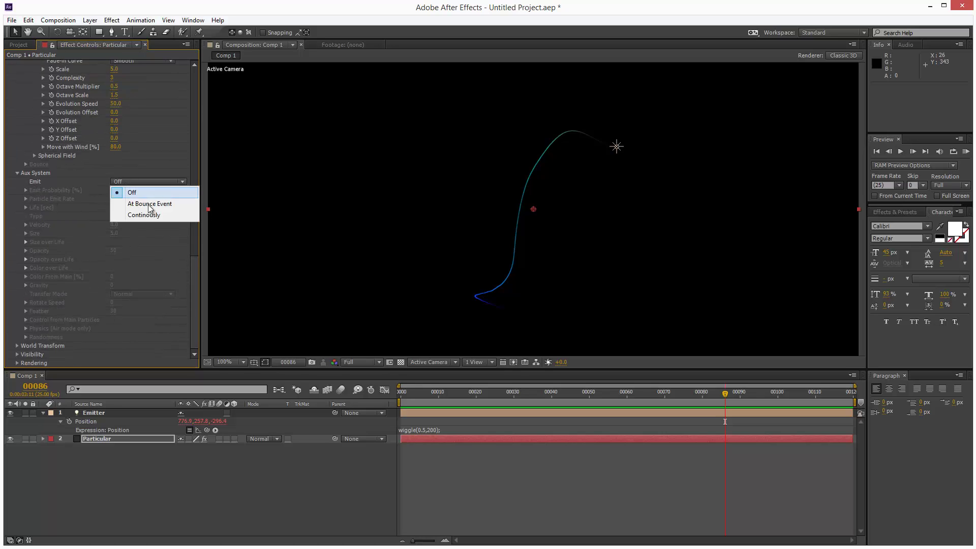
pyautogui.click(144, 216)
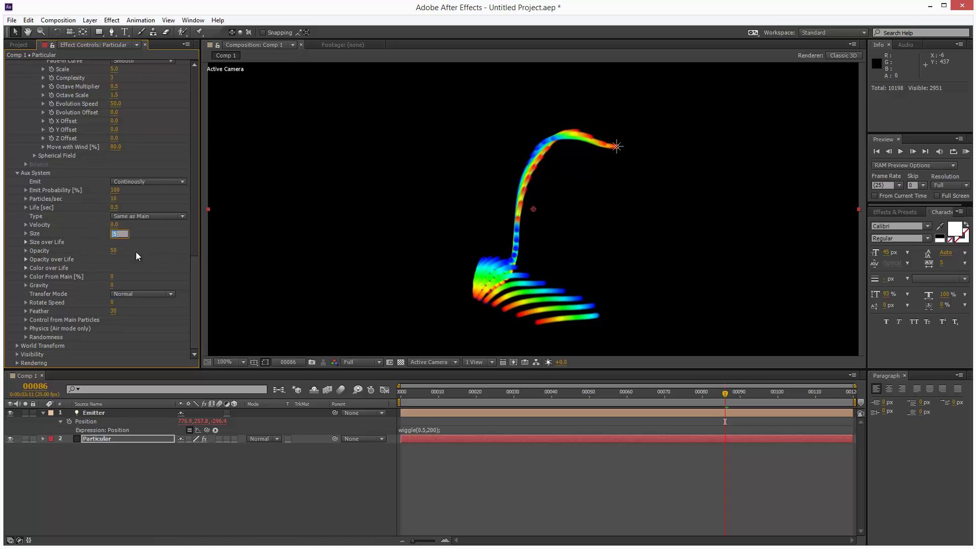
pyautogui.press('Return')
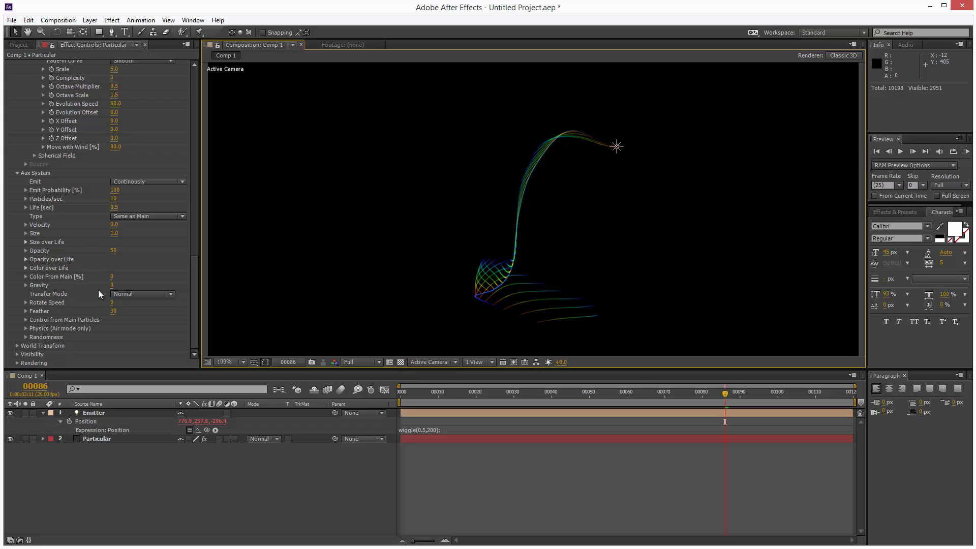
pyautogui.click(112, 286)
# Step: Set aux Gravity to 730, aux Particles/sec to 52, Color From Main to 52%, then preview
pyautogui.write('120')
pyautogui.press('Return')
pyautogui.moveTo(117, 286); pyautogui.dragTo(153, 290)
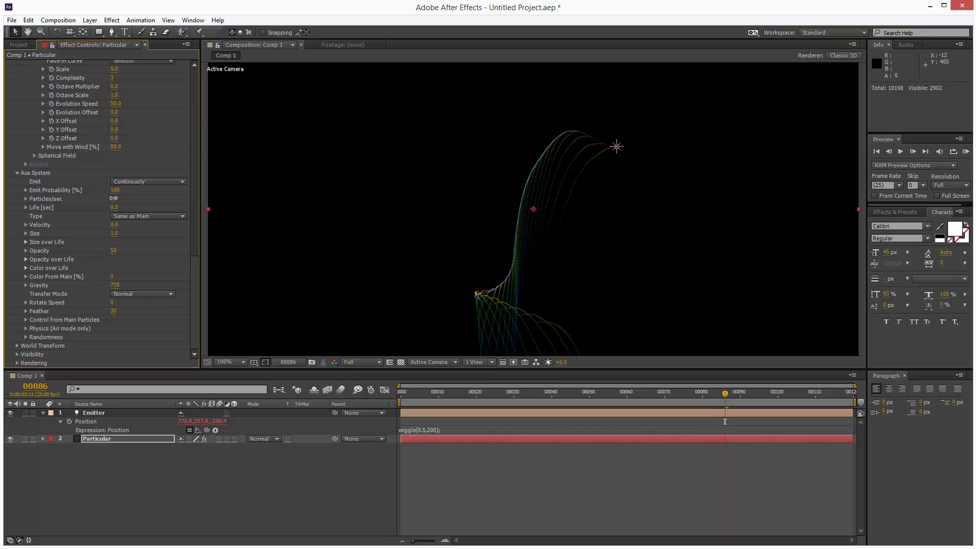
pyautogui.moveTo(114, 199); pyautogui.dragTo(136, 199)
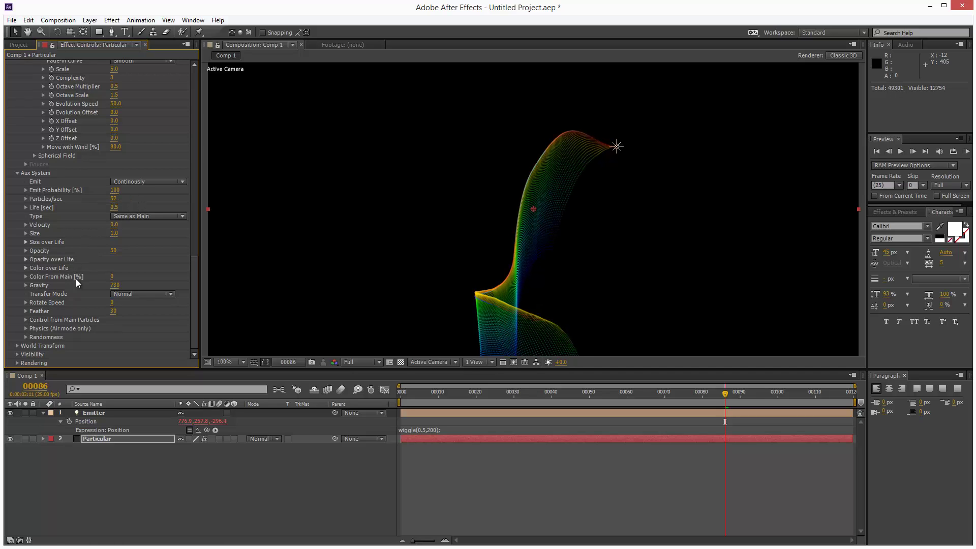
pyautogui.moveTo(113, 277); pyautogui.dragTo(179, 280)
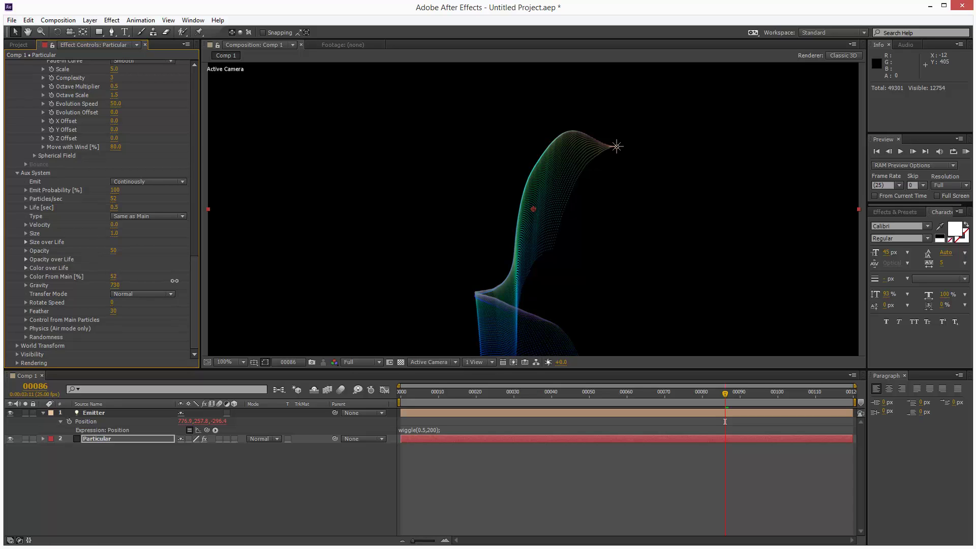
pyautogui.click(965, 152)
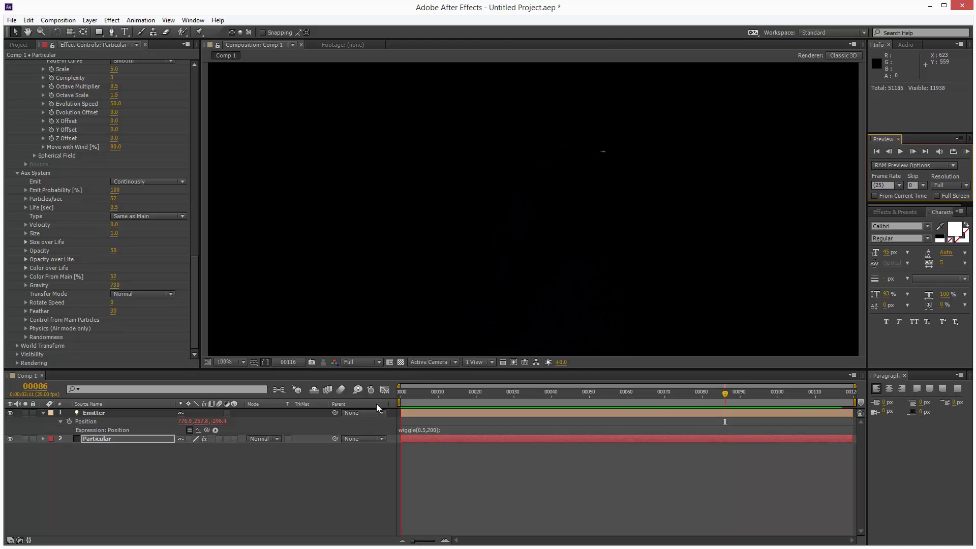
# Step: Enlarge the composition viewer, replay the preview, and try setting a particle blend mode to Add
pyautogui.moveTo(384, 370); pyautogui.dragTo(384, 409)
pyautogui.click(965, 152)
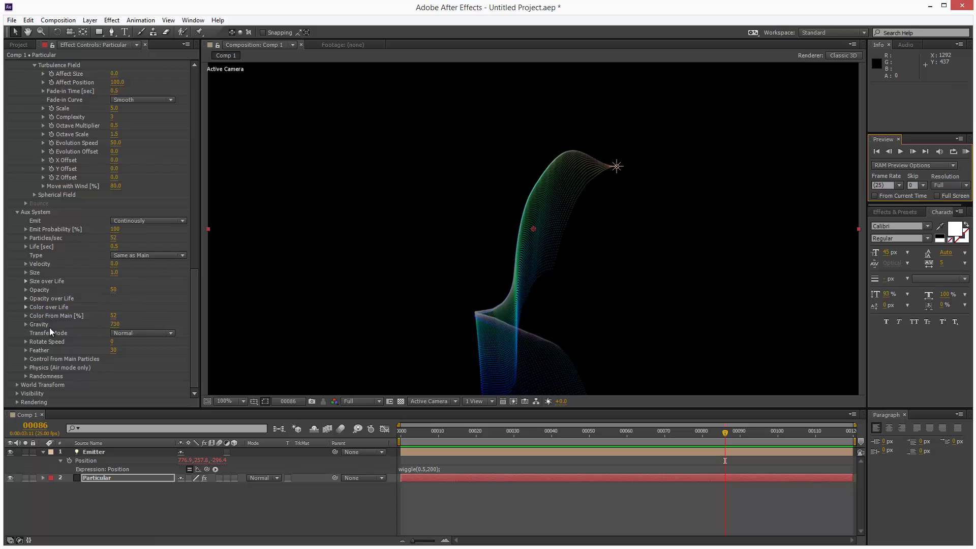
pyautogui.click(140, 333)
pyautogui.click(133, 354)
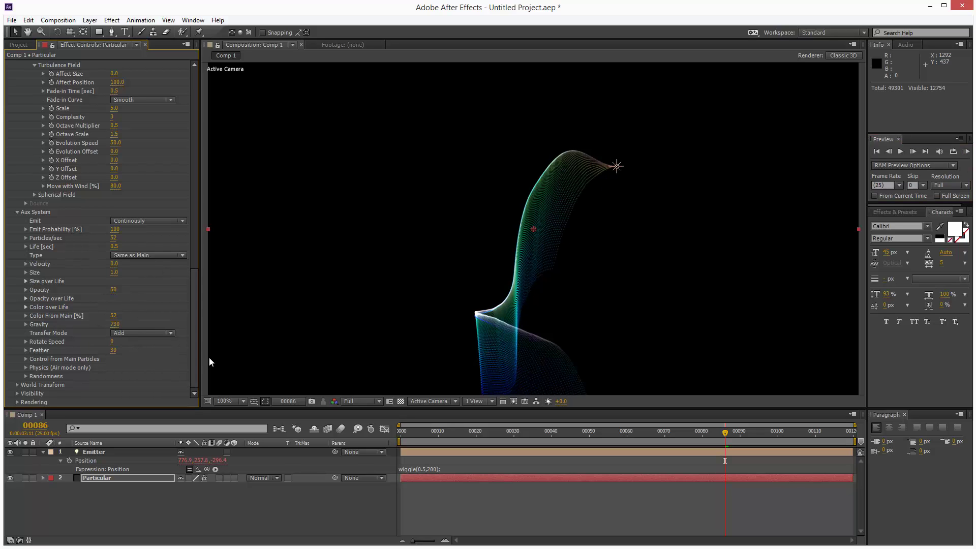
# Step: Set the main particles' Transfer Mode to Add and RAM-preview the 120-frame animation
pyautogui.moveTo(194, 337); pyautogui.dragTo(191, 212)
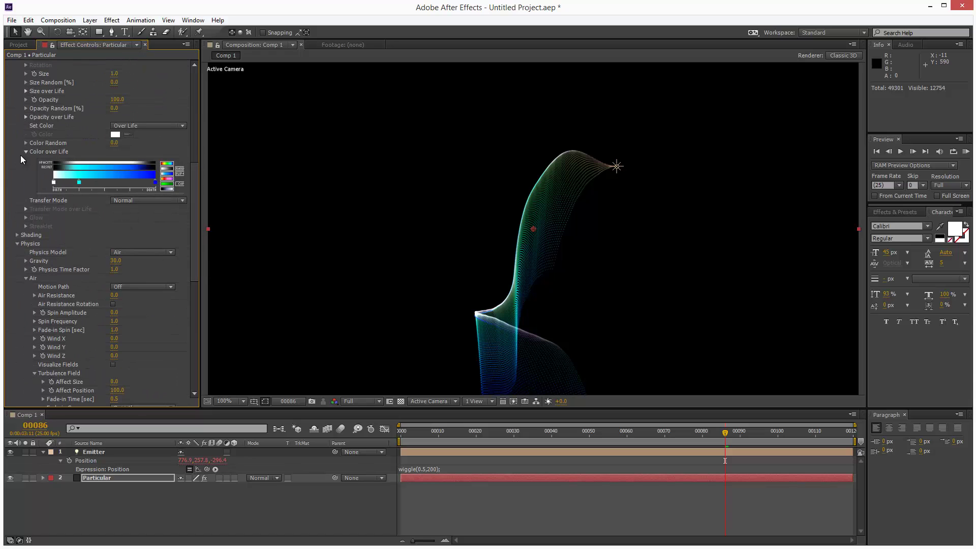
pyautogui.click(146, 200)
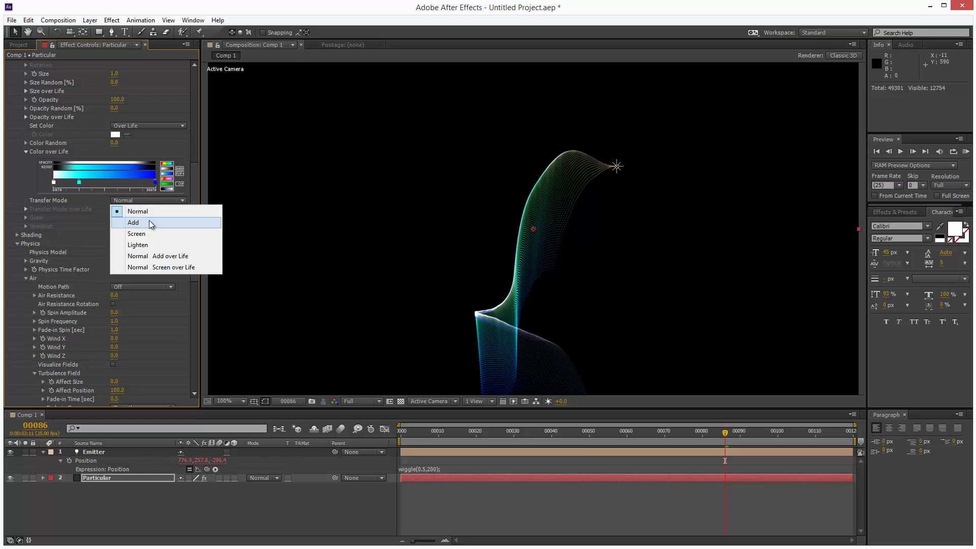
pyautogui.click(148, 222)
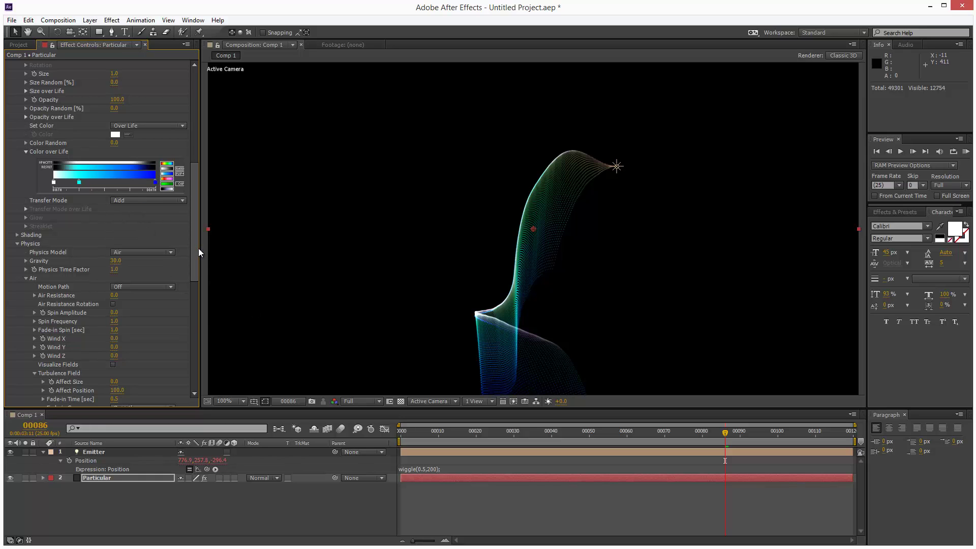
pyautogui.moveTo(198, 248); pyautogui.dragTo(198, 370)
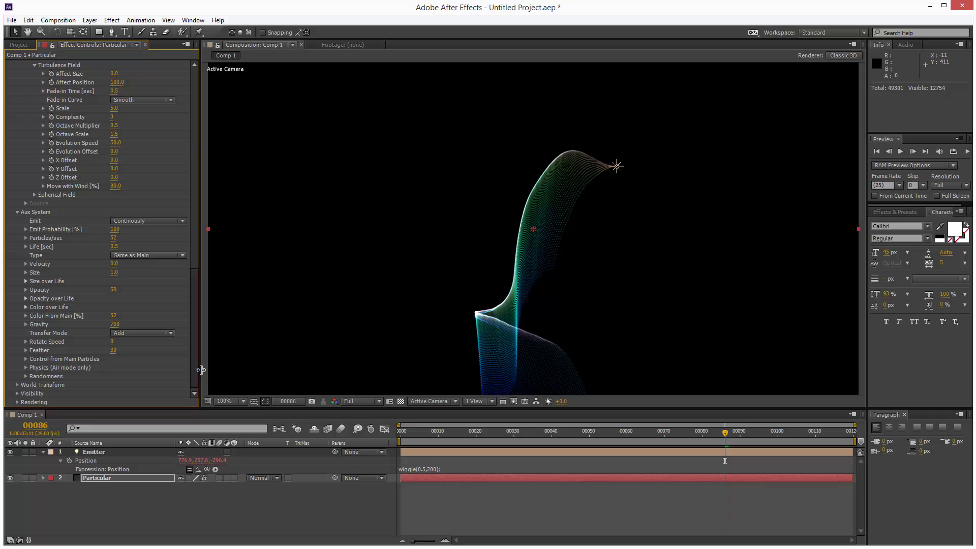
pyautogui.click(966, 151)
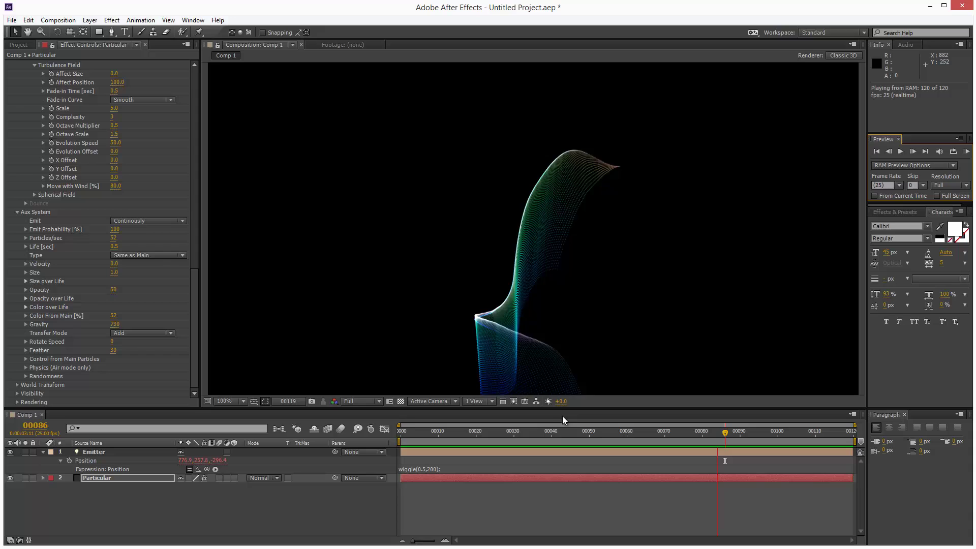
# Step: Raise Aux System Air Turbulence Position to 380 and scrub the timeline to check the rippling ribbon
pyautogui.moveTo(553, 431); pyautogui.dragTo(774, 432)
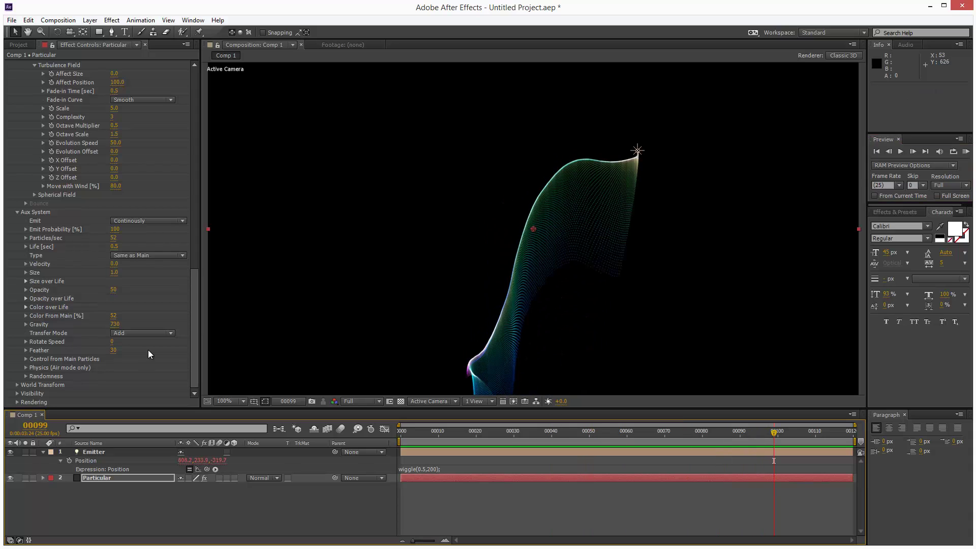
pyautogui.click(26, 367)
pyautogui.scroll(-1, 194, 383)
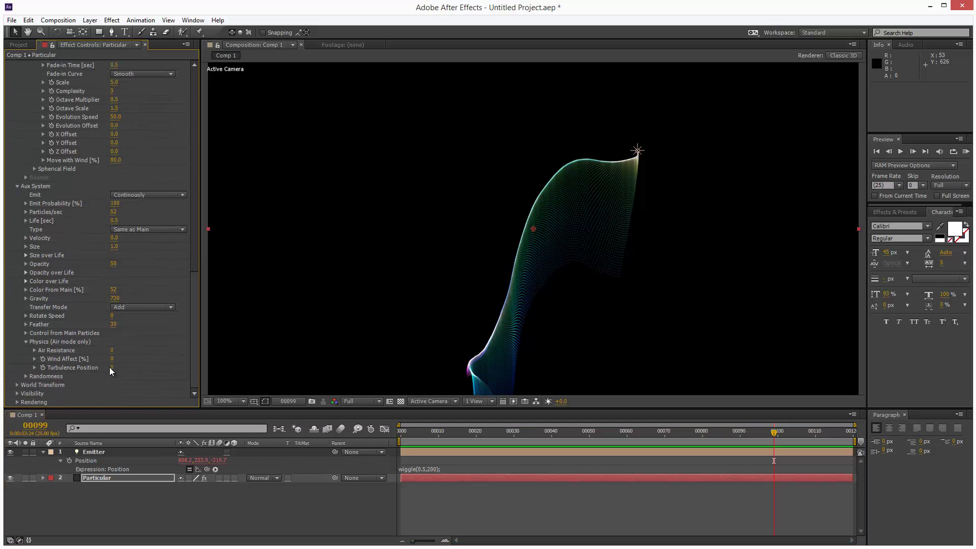
pyautogui.moveTo(111, 367); pyautogui.dragTo(130, 371)
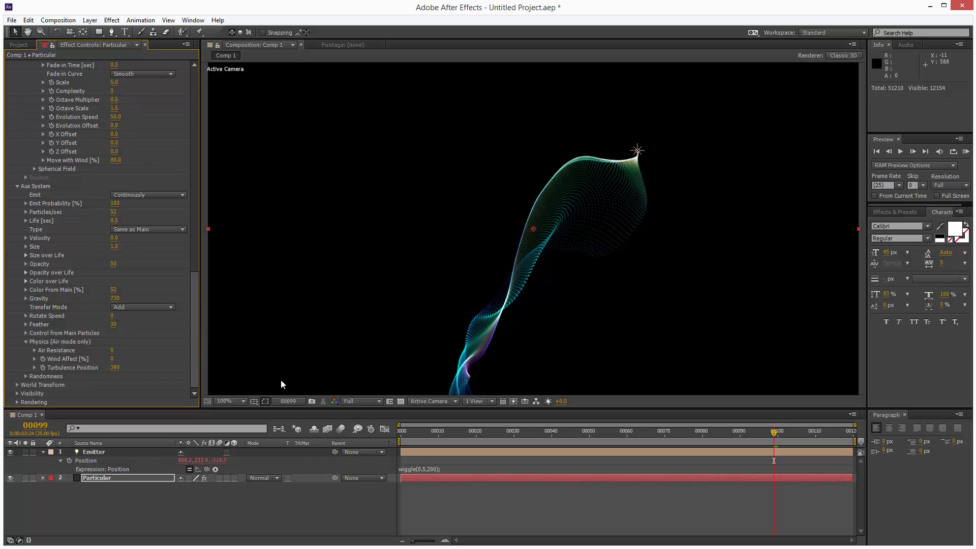
pyautogui.moveTo(508, 431); pyautogui.dragTo(733, 424)
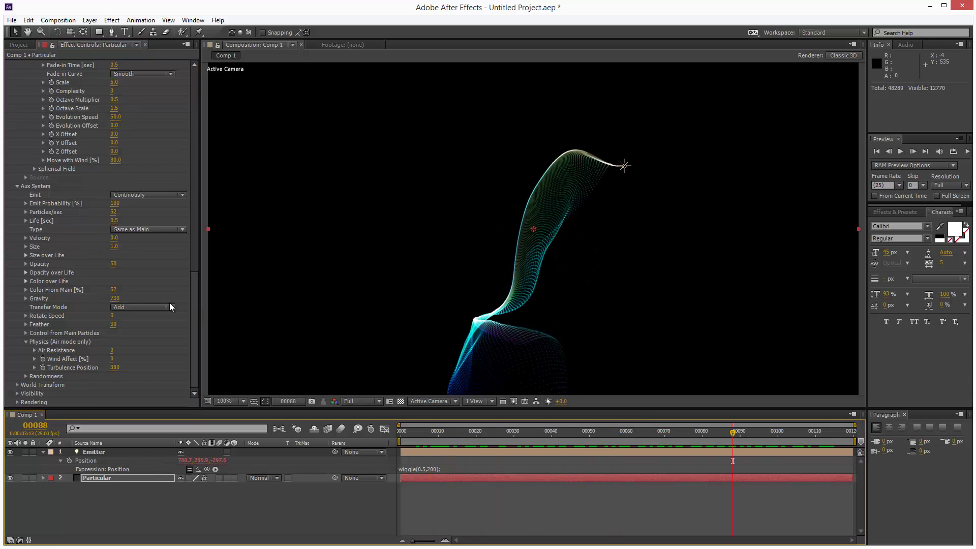
# Step: Apply the decaying-ramp preset to Aux Opacity over Life and return the playhead to frame 0
pyautogui.click(26, 273)
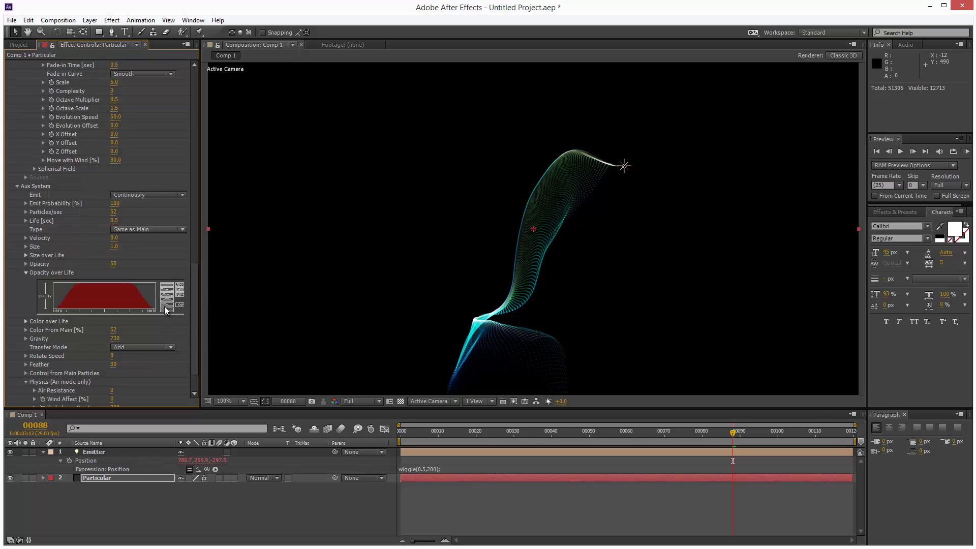
pyautogui.click(169, 299)
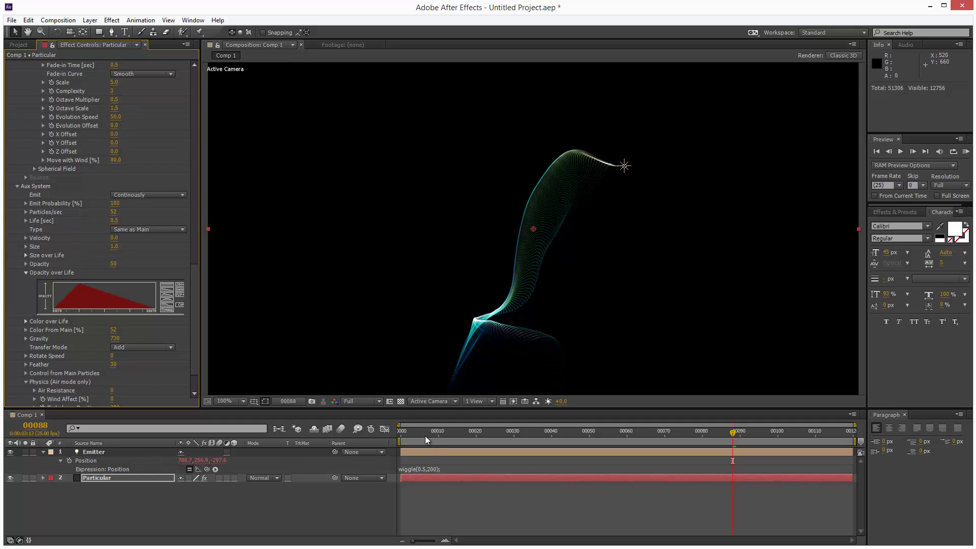
pyautogui.moveTo(425, 432); pyautogui.dragTo(422, 391)
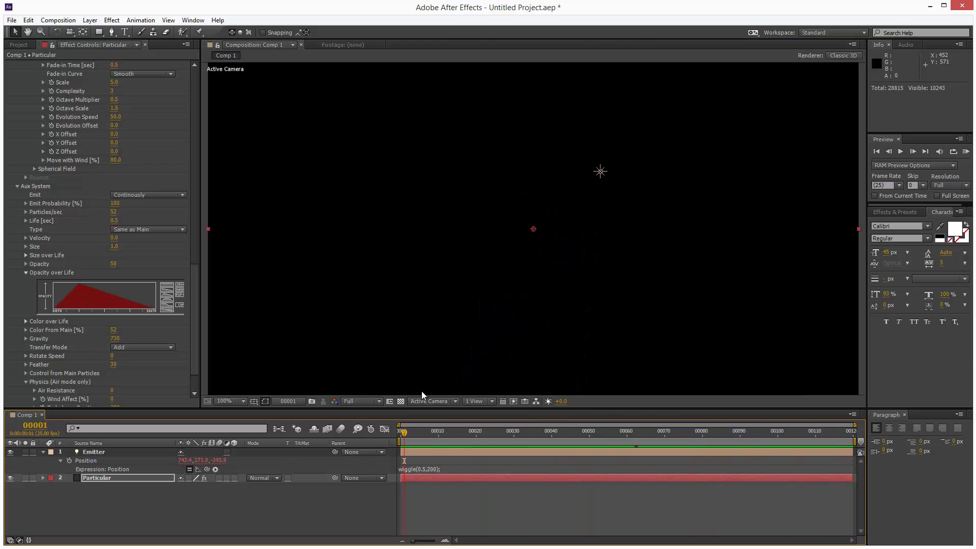
# Step: Raise Aux Particles/sec to 368 and set aux Opacity to 10 for a softer curtain
pyautogui.moveTo(400, 435); pyautogui.dragTo(721, 419)
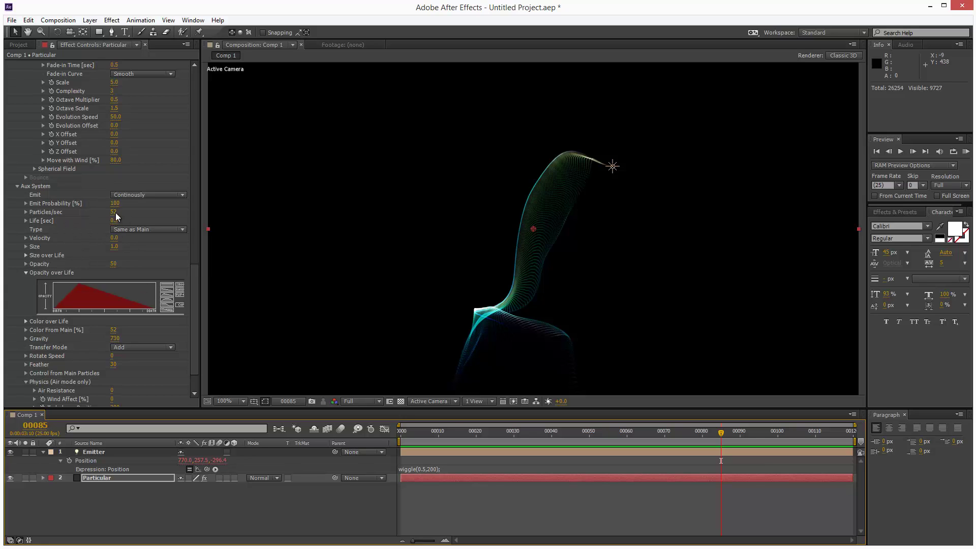
pyautogui.moveTo(115, 212); pyautogui.dragTo(533, 206)
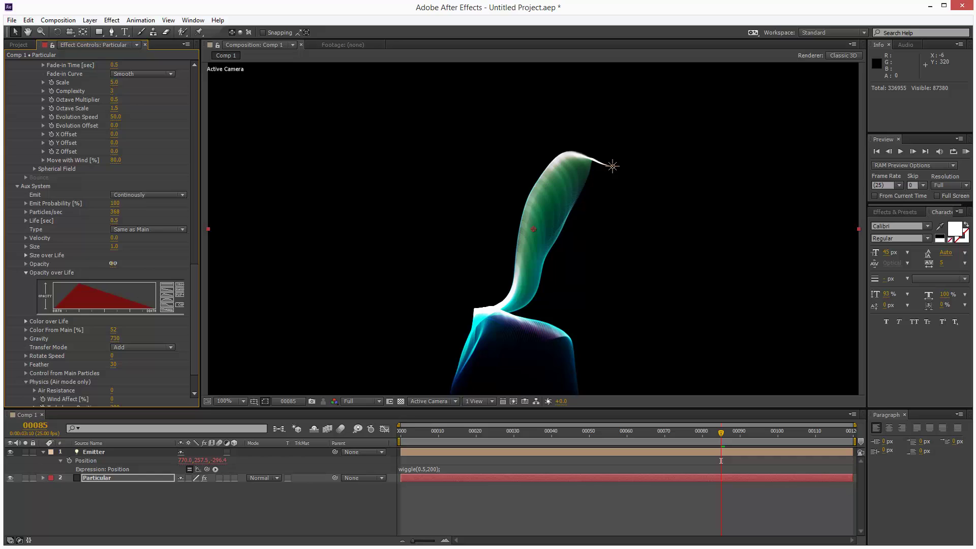
pyautogui.write('10')
pyautogui.press('Return')
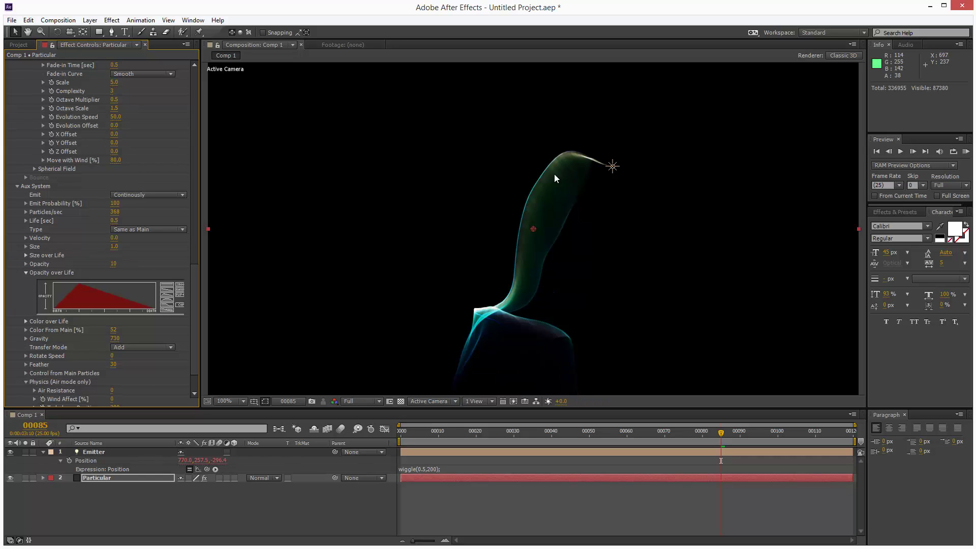
pyautogui.moveTo(198, 269); pyautogui.dragTo(202, 127)
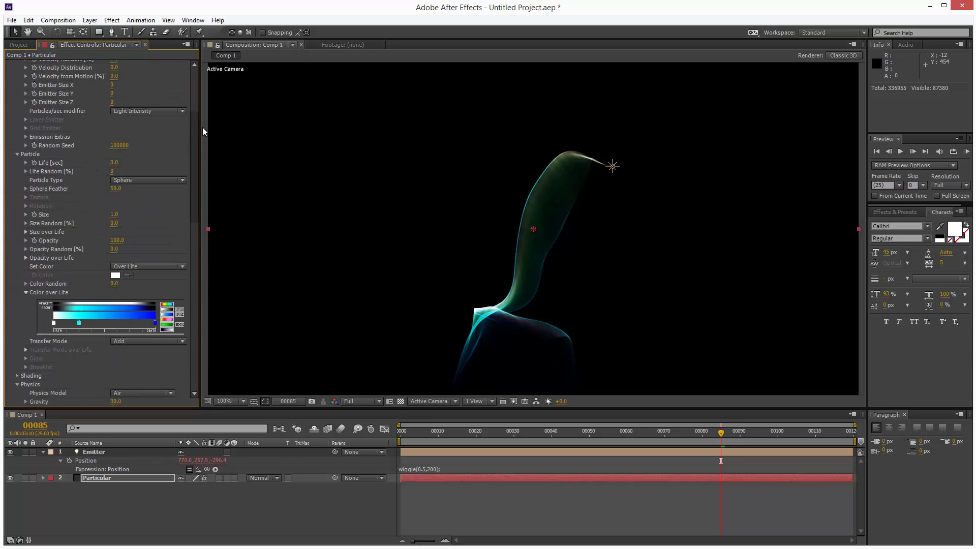
# Step: Increase the main Emitter Particles/sec to 600
pyautogui.scroll(1, 37, 264)
pyautogui.moveTo(199, 222); pyautogui.dragTo(197, 187)
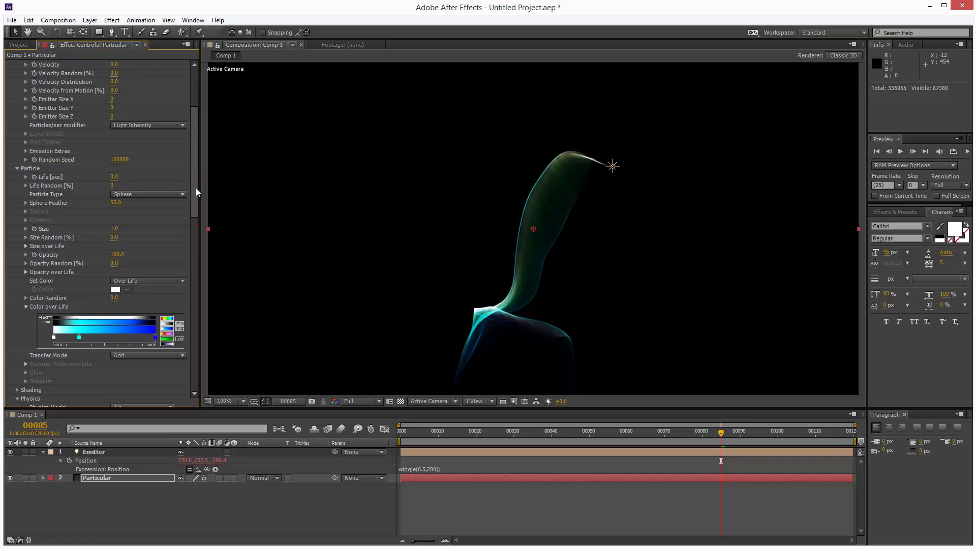
pyautogui.moveTo(115, 89); pyautogui.dragTo(133, 90)
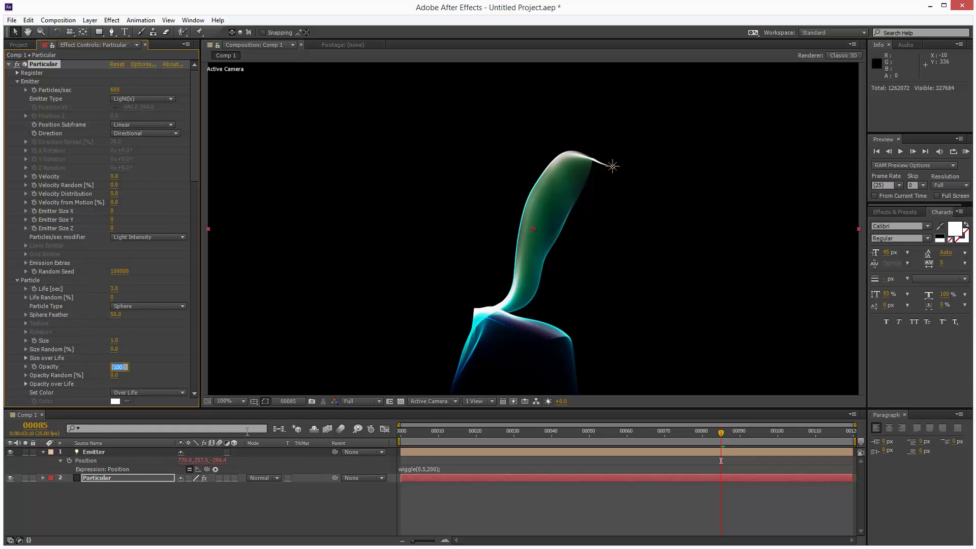
# Step: Set main Particle Opacity to 50, briefly trying 12 before restoring 50
pyautogui.write('50')
pyautogui.press('Return')
pyautogui.click(115, 371)
pyautogui.write('12')
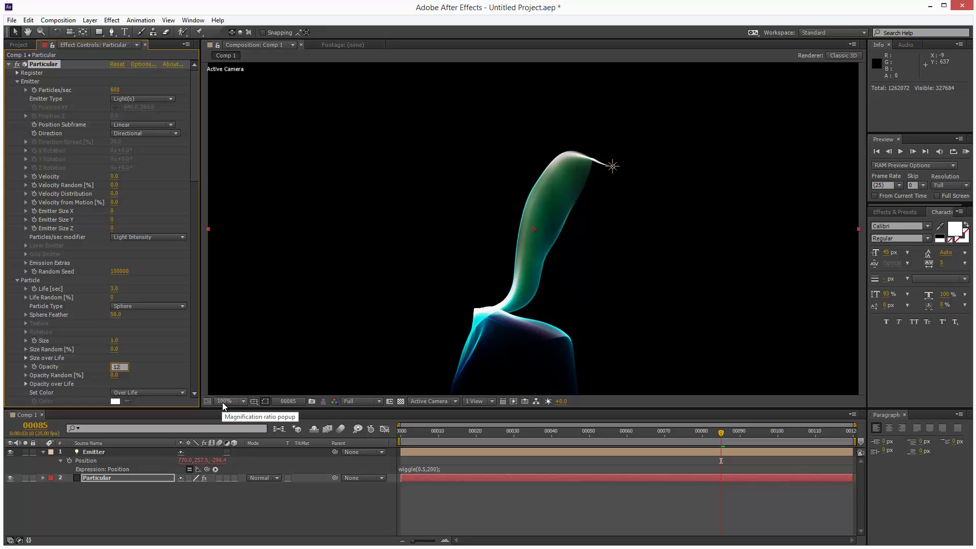
pyautogui.press('Return')
pyautogui.click(116, 367)
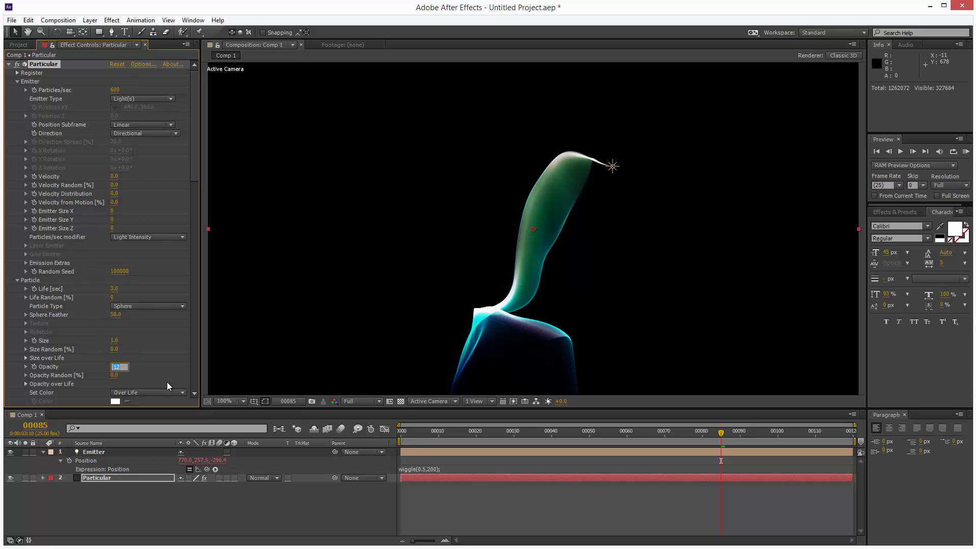
pyautogui.write('50')
pyautogui.press('Return')
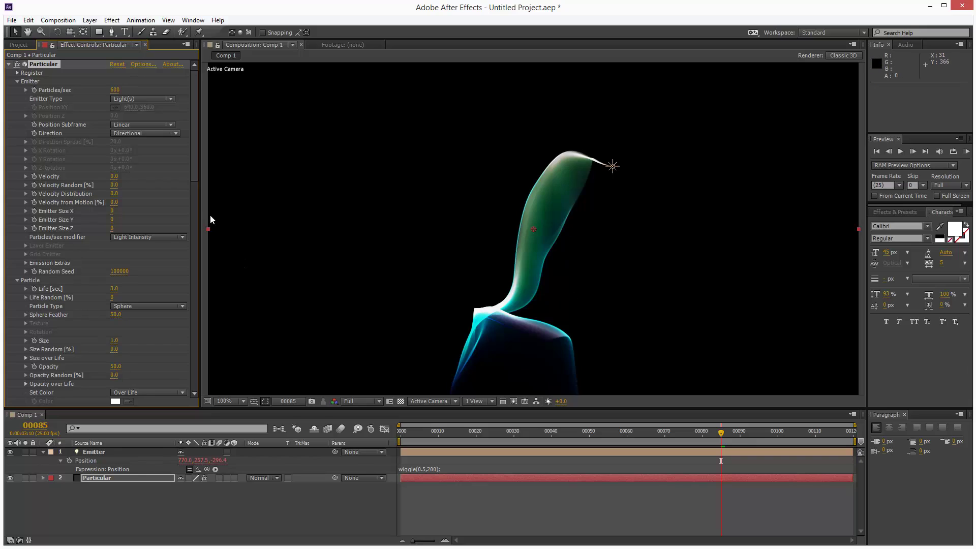
# Step: Lower the Aux System Opacity to 2
pyautogui.moveTo(195, 153); pyautogui.dragTo(209, 358)
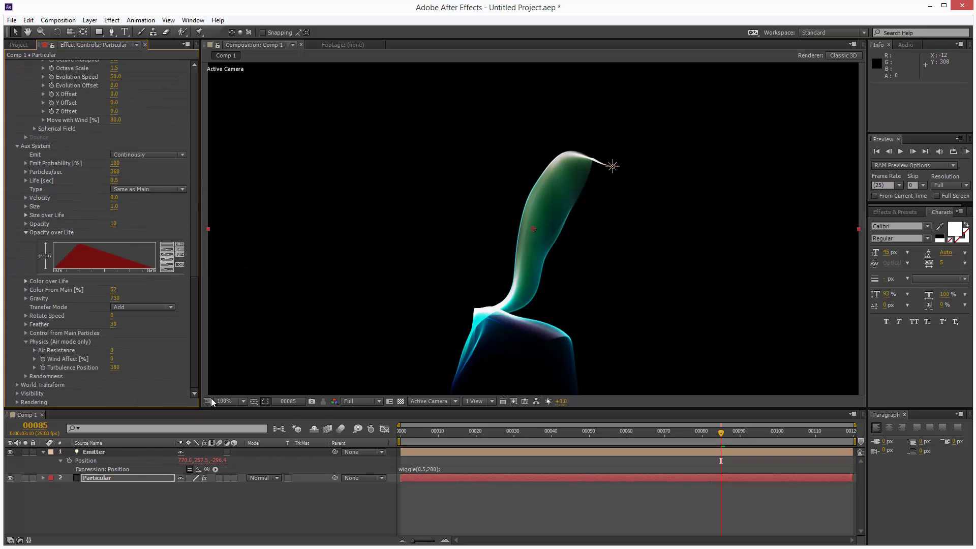
pyautogui.click(115, 224)
pyautogui.press('Return')
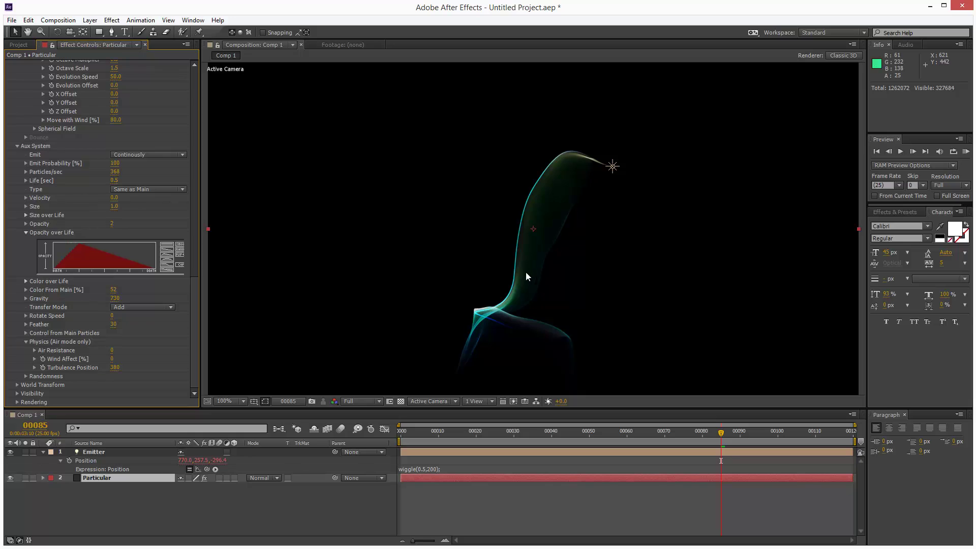
pyautogui.click(967, 152)
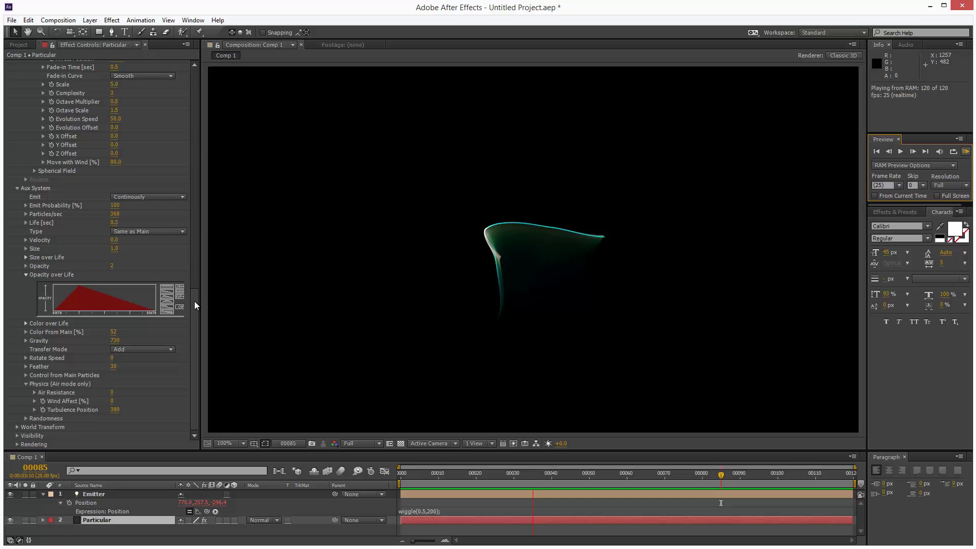
pyautogui.press('space')
pyautogui.moveTo(192, 292); pyautogui.dragTo(207, 196)
pyautogui.click(18, 180)
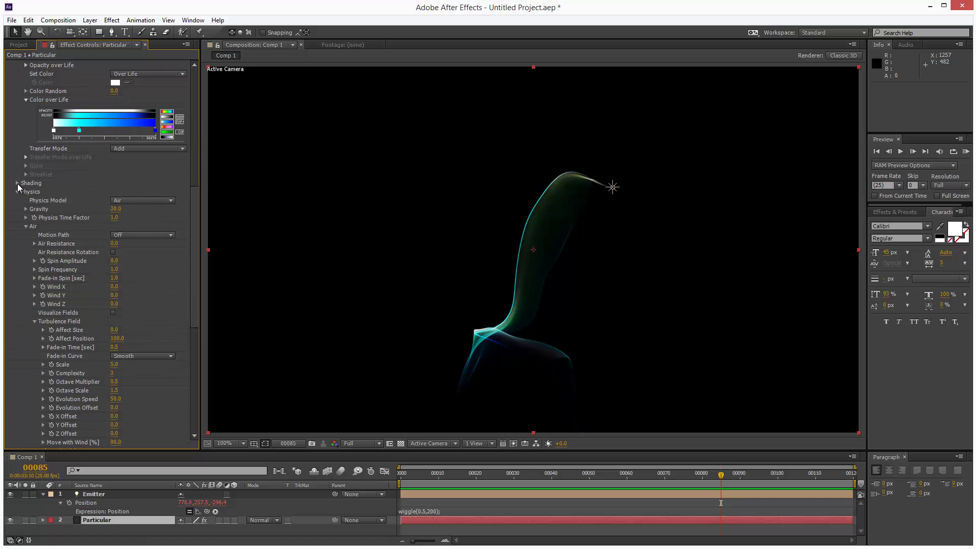
pyautogui.click(120, 192)
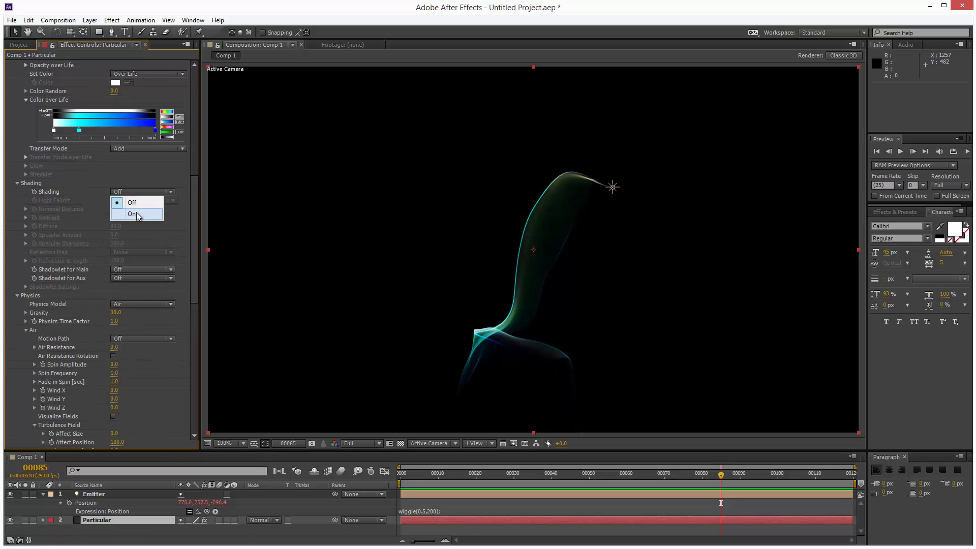
pyautogui.click(133, 214)
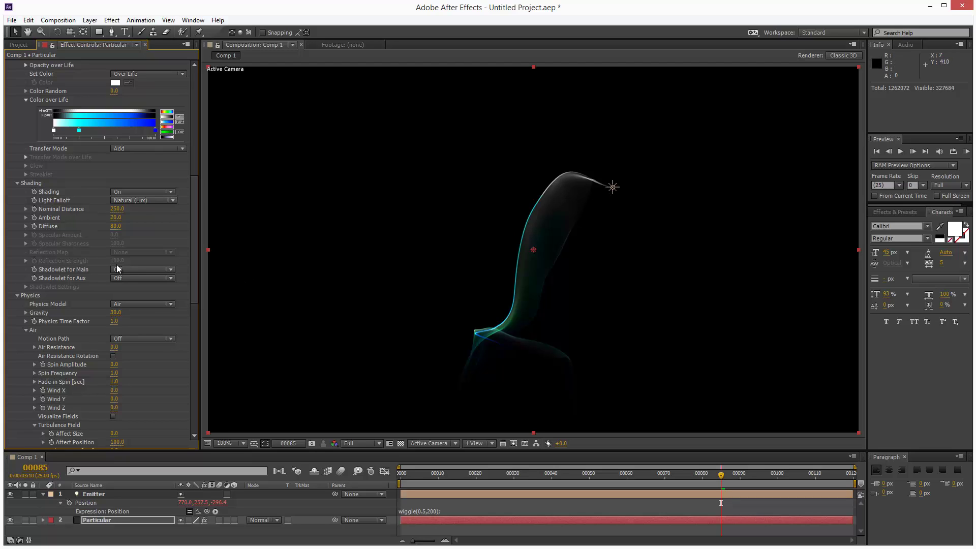
pyautogui.click(132, 192)
pyautogui.click(132, 203)
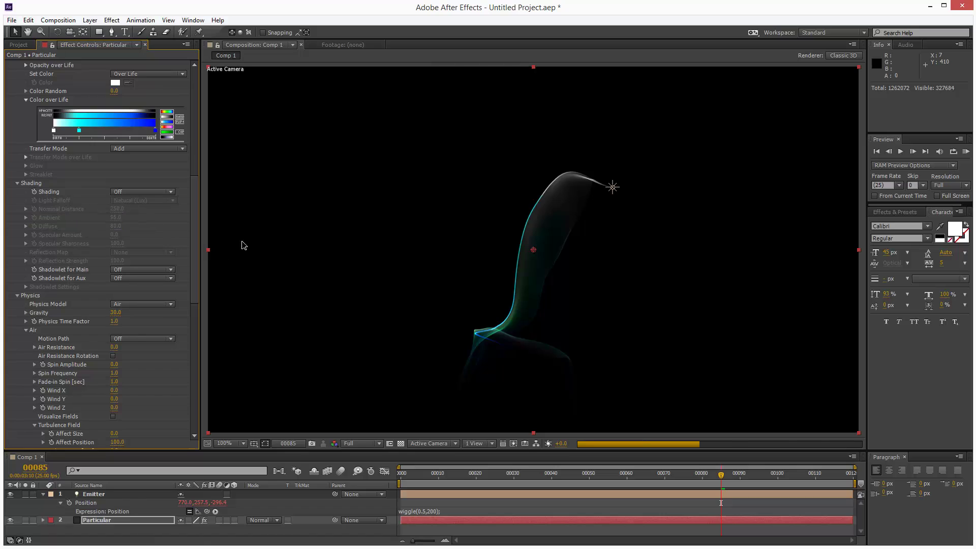